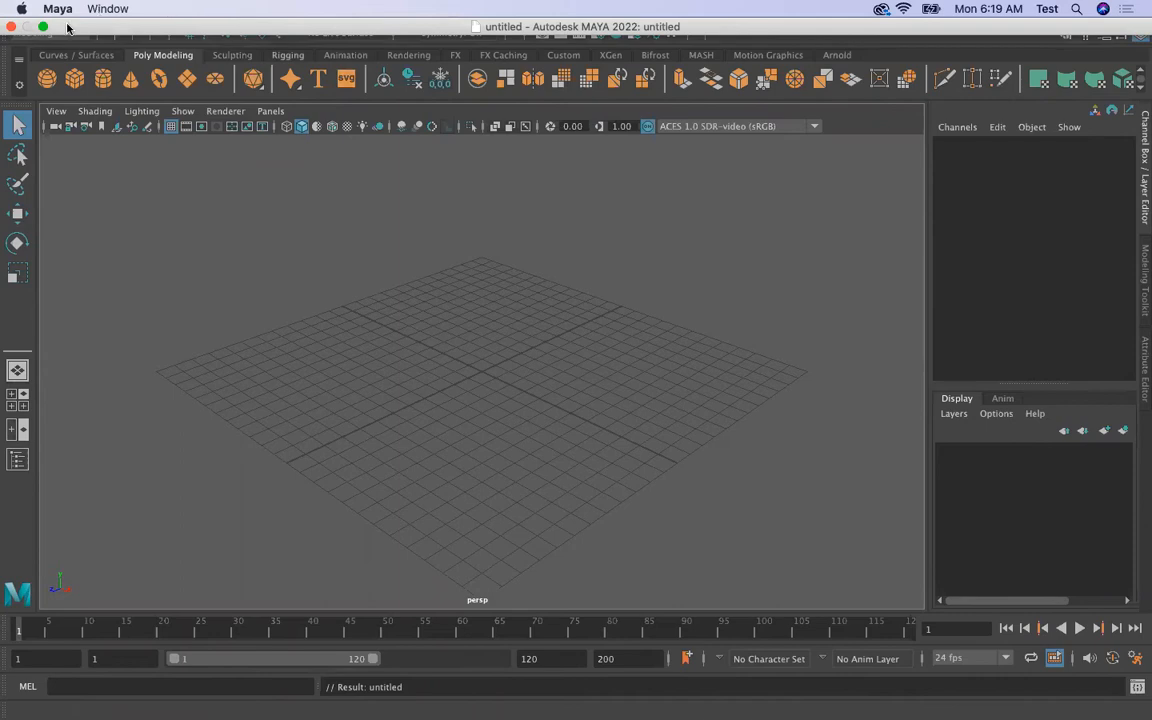
- Set the project to a new folder named Week1 inside 3D Modeling and create a default workspace in it
click(43, 26)
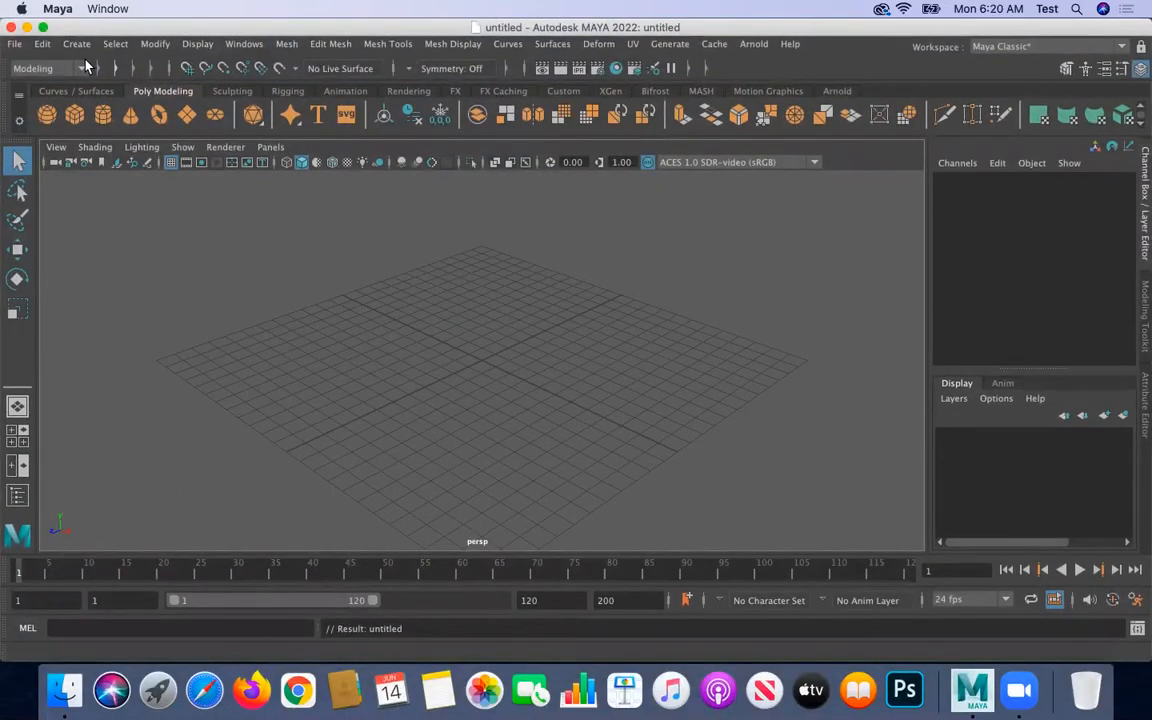
click(15, 44)
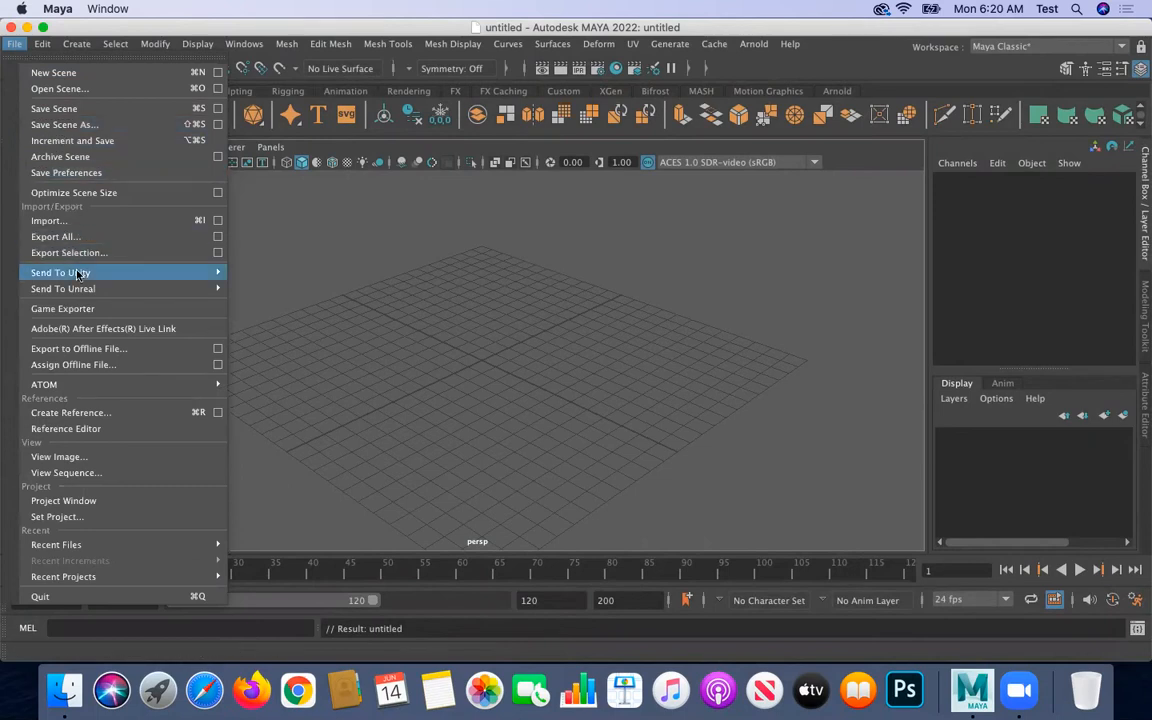
click(43, 517)
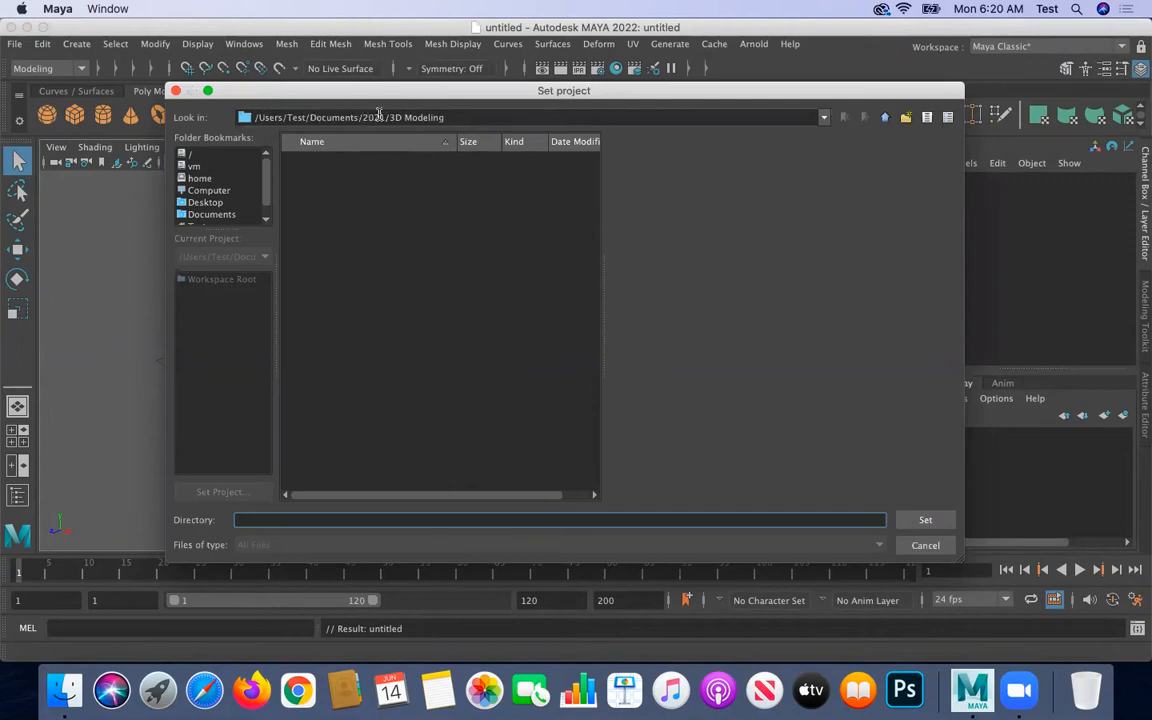
click(906, 119)
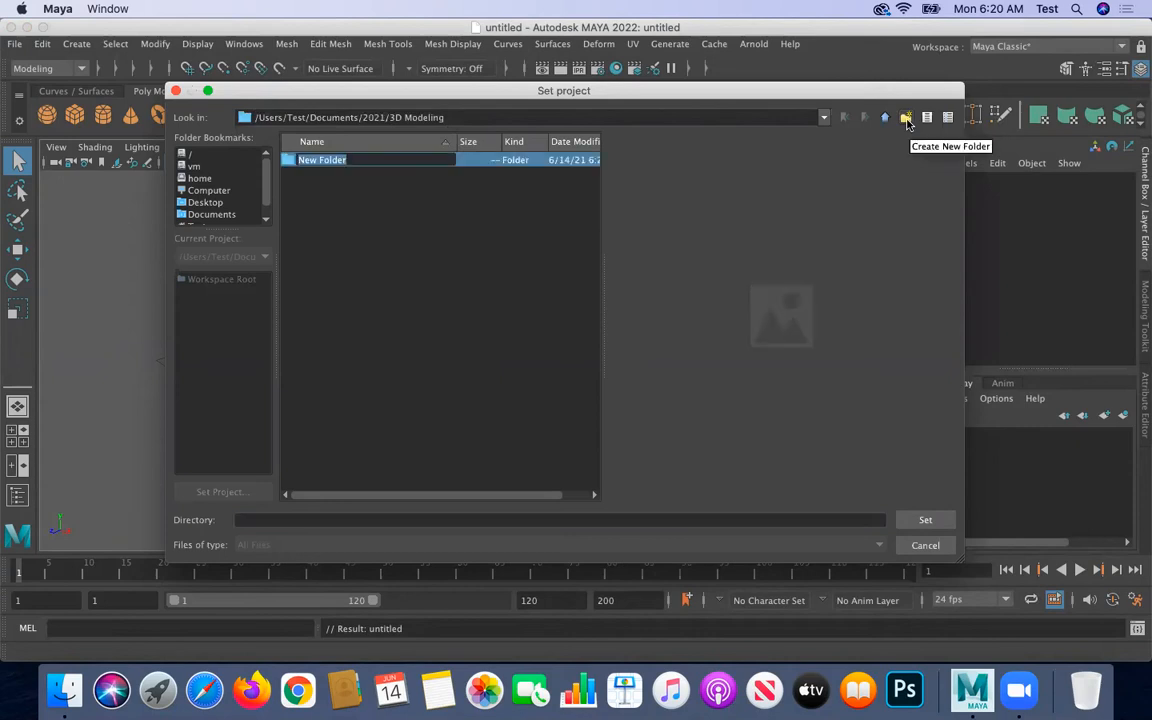
text(Week1)
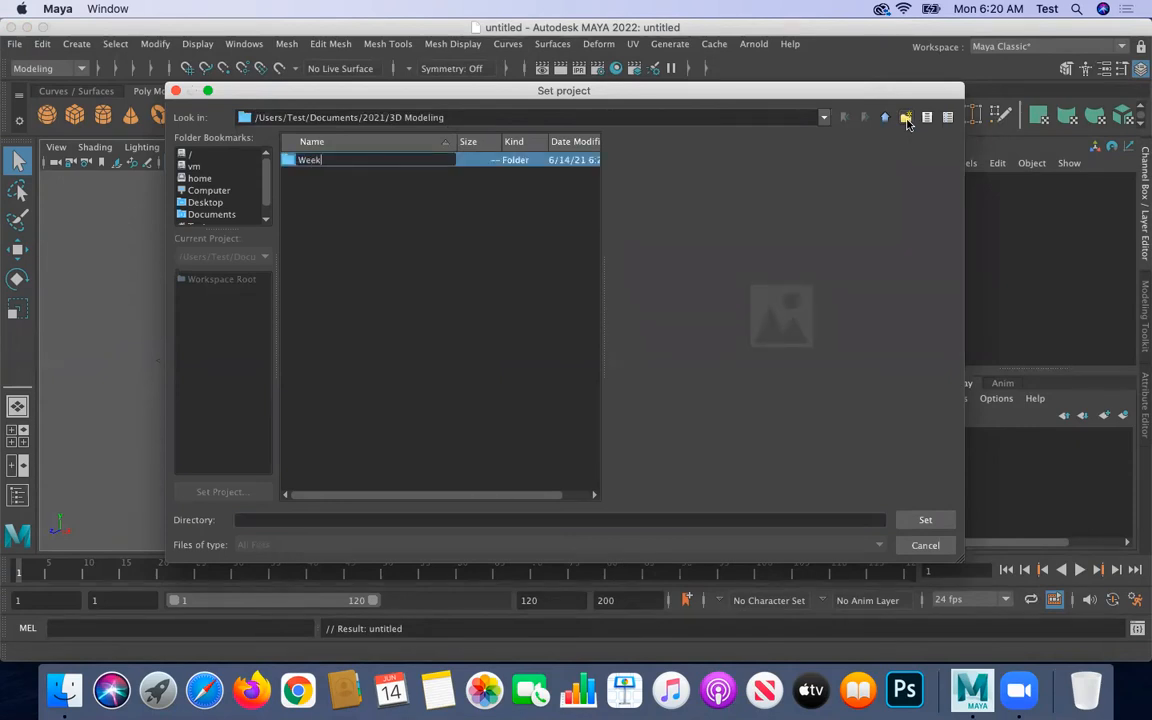
click(914, 521)
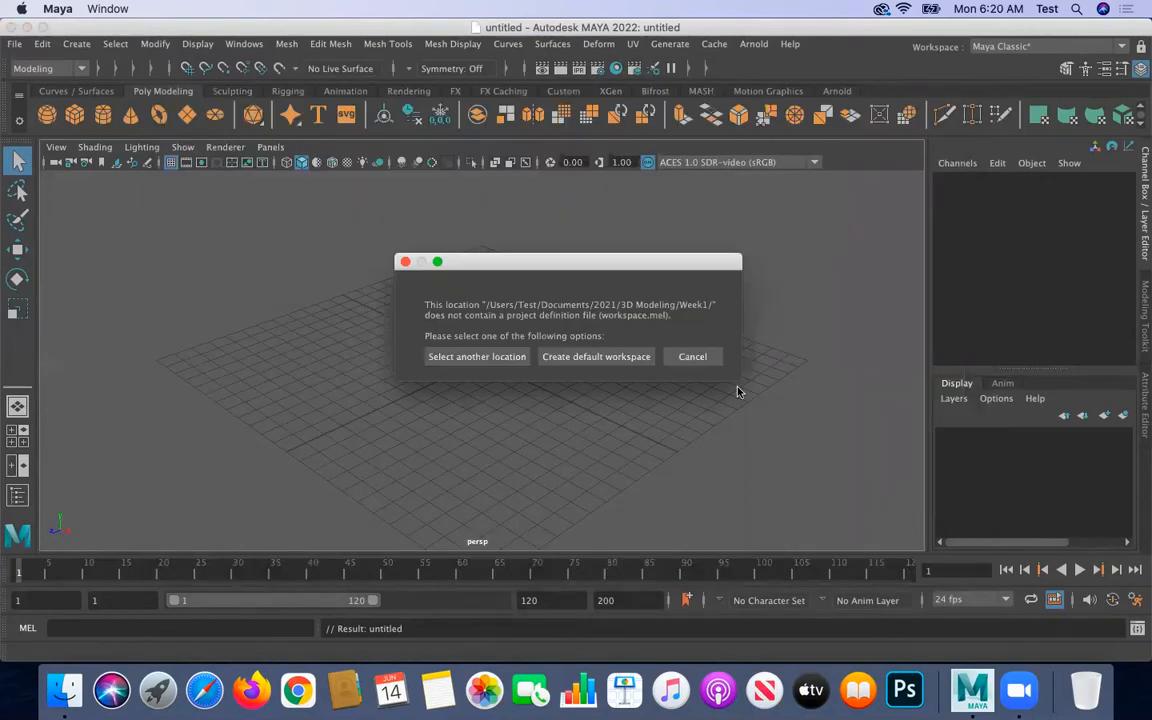
click(578, 360)
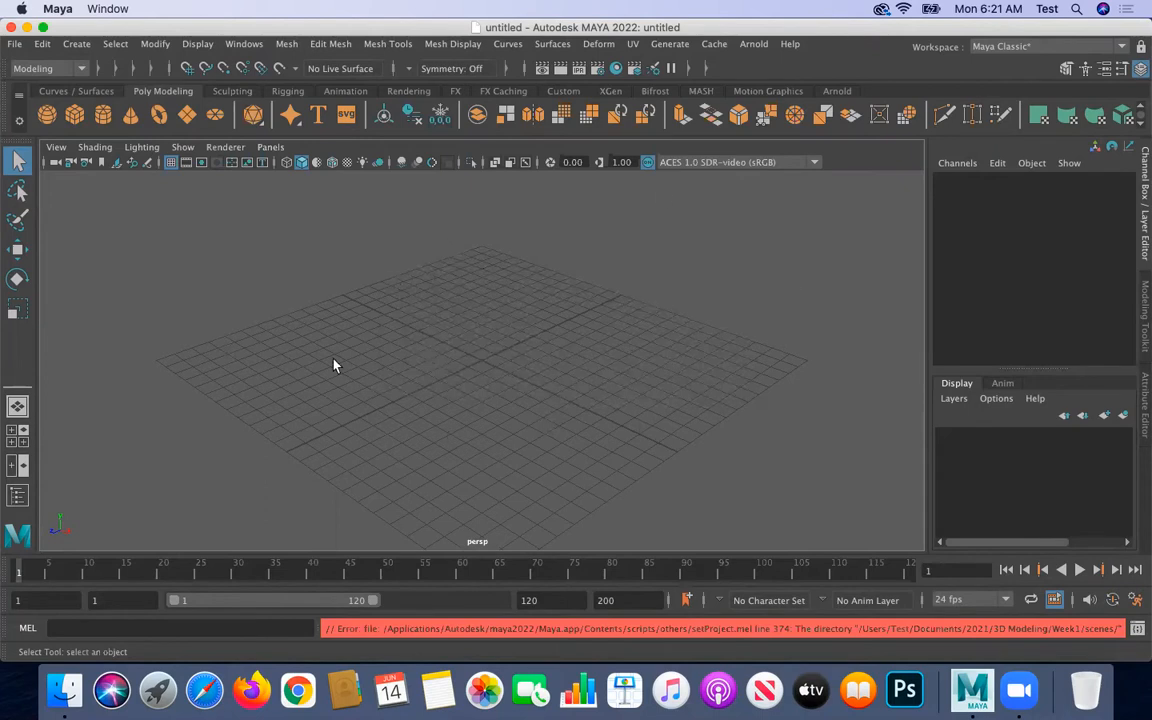
- Switch to Finder and check the contents of the Week1 project folder under Documents/2021/3D Modeling
click(65, 690)
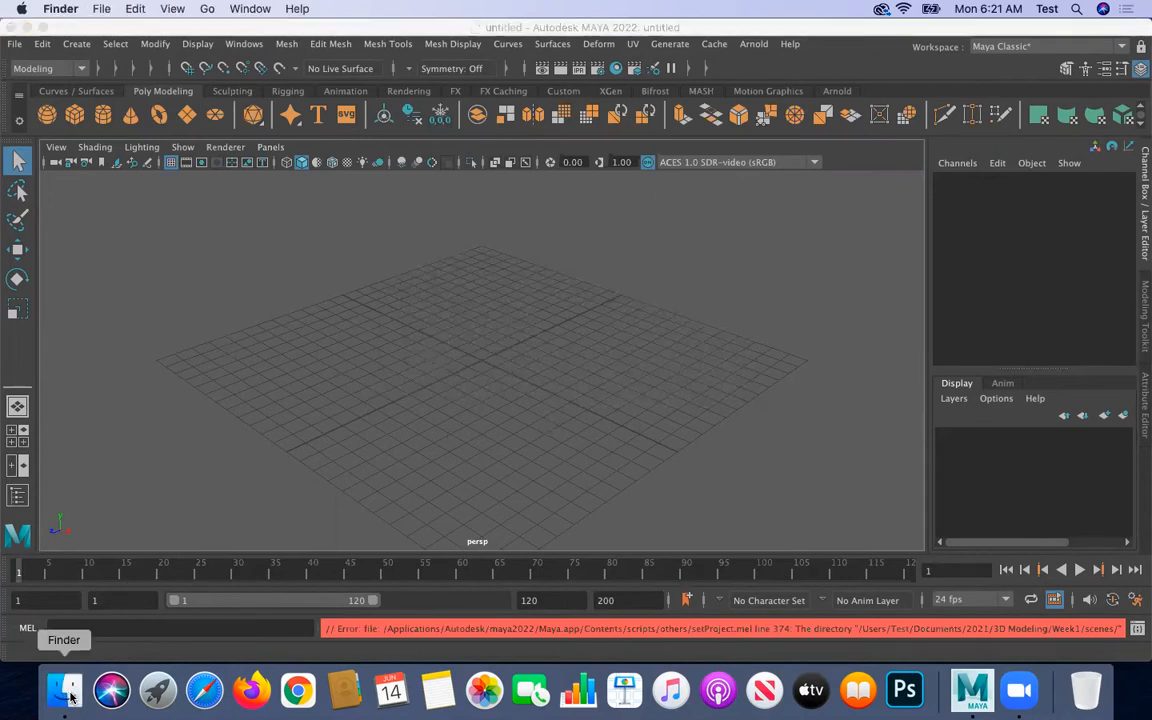
click(260, 255)
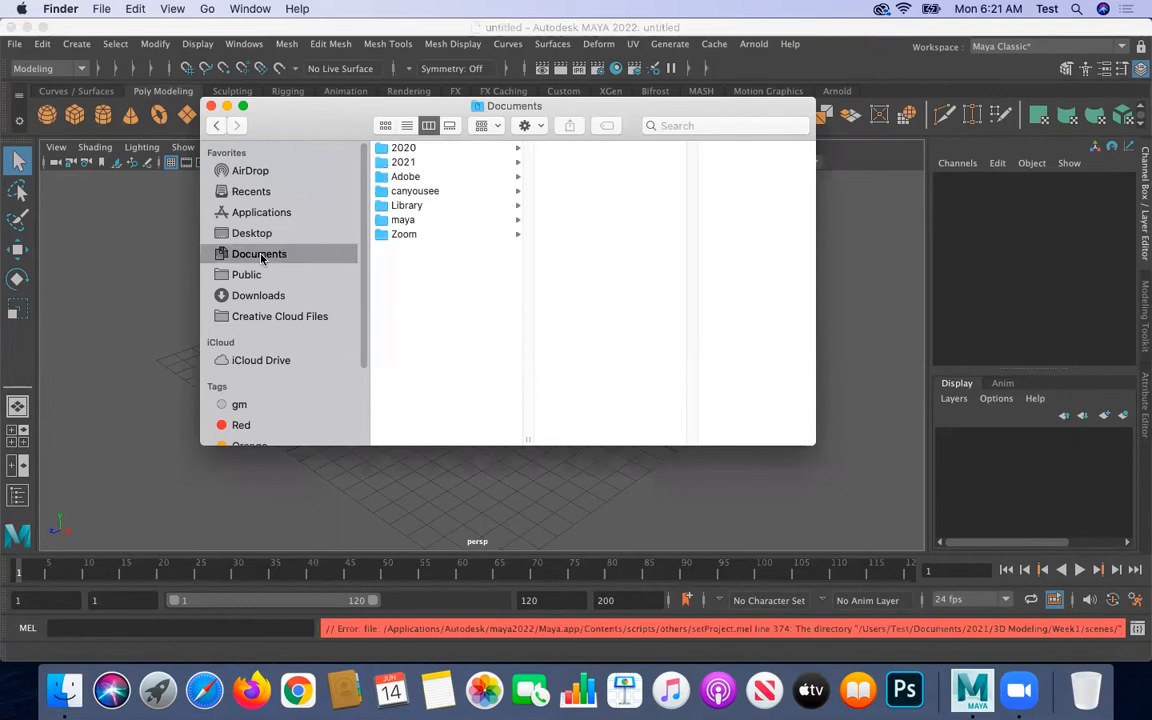
click(428, 162)
click(586, 149)
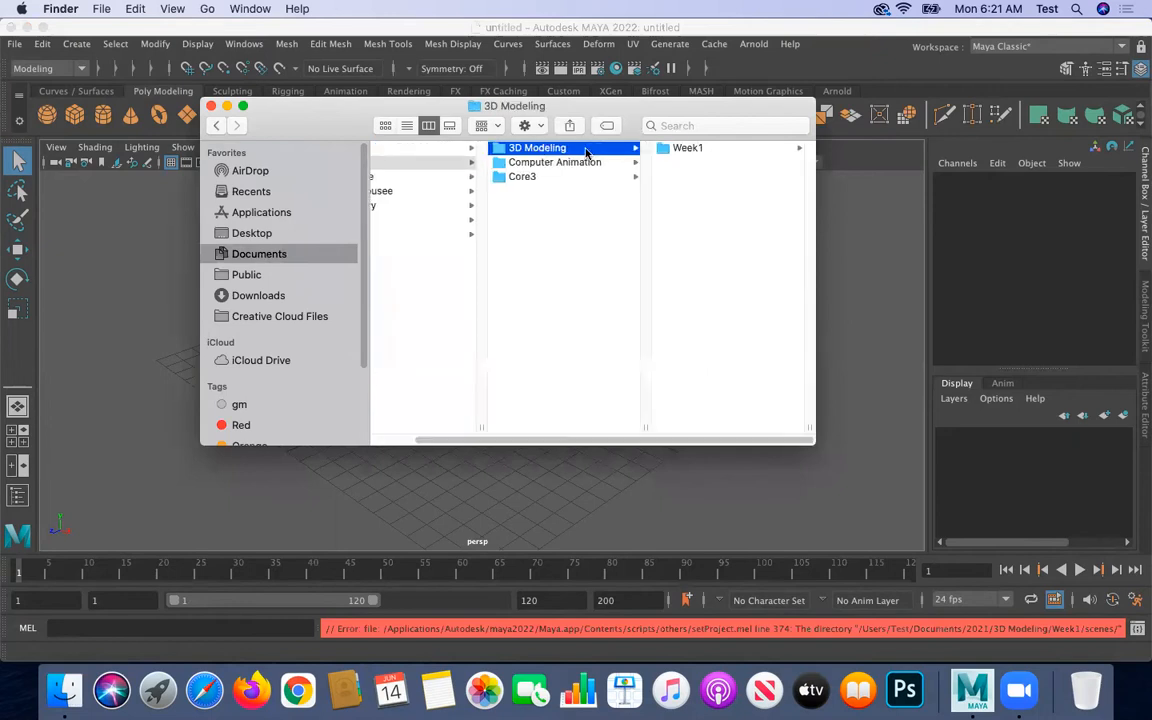
click(697, 149)
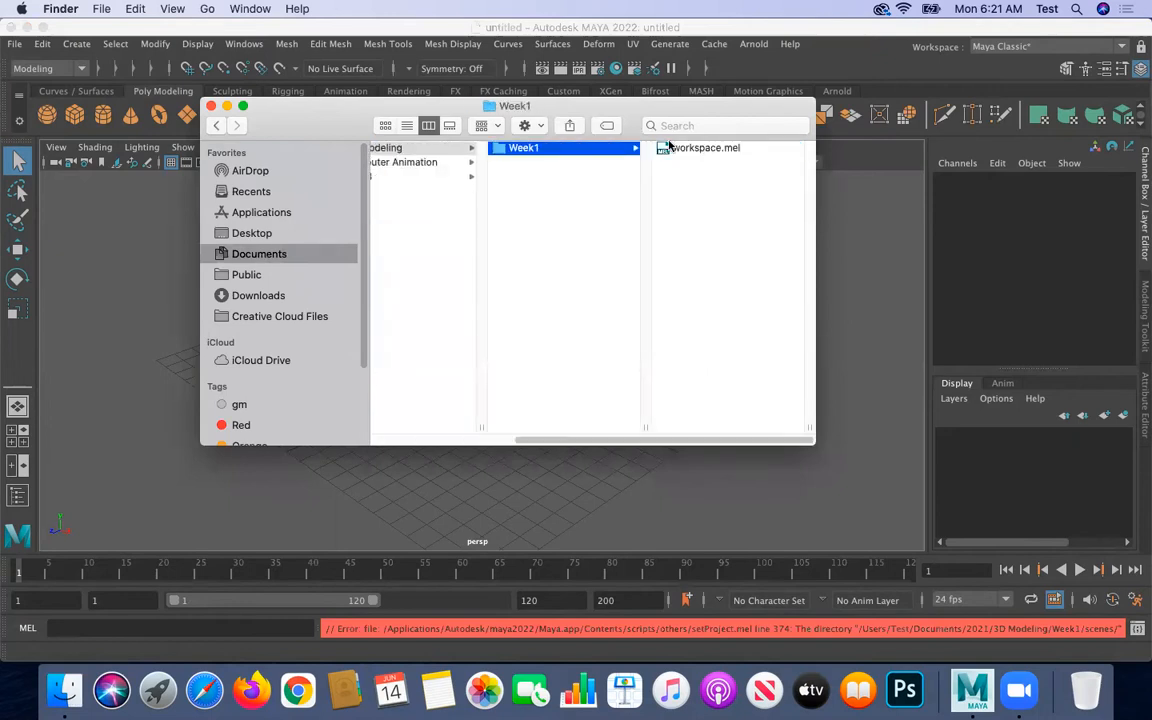
click(665, 148)
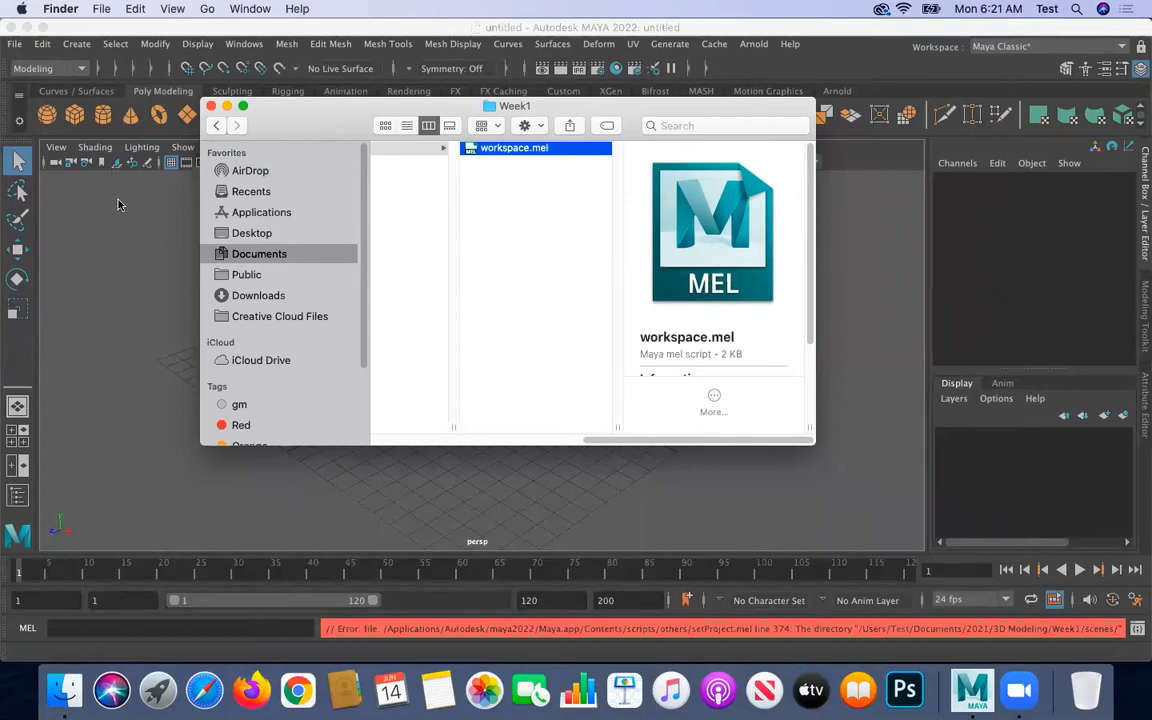
click(209, 106)
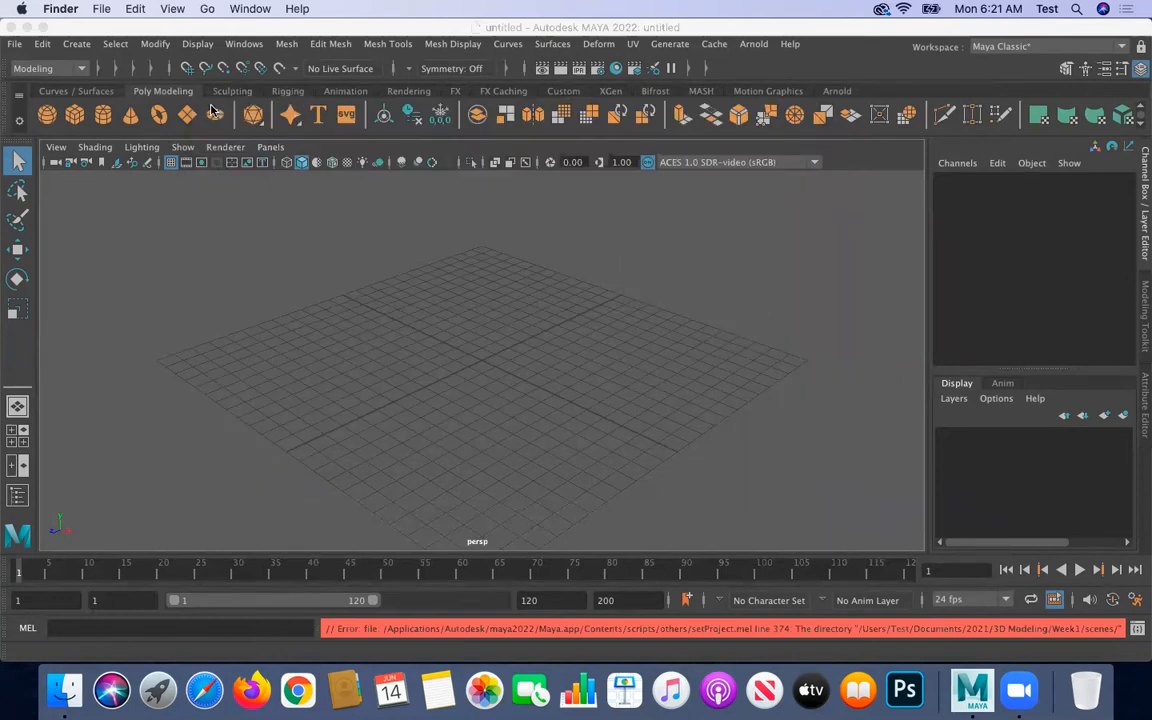
- Back in Maya, generate the Week1 project's folders by accepting the default primary project locations in the Project Window
click(14, 47)
click(14, 47)
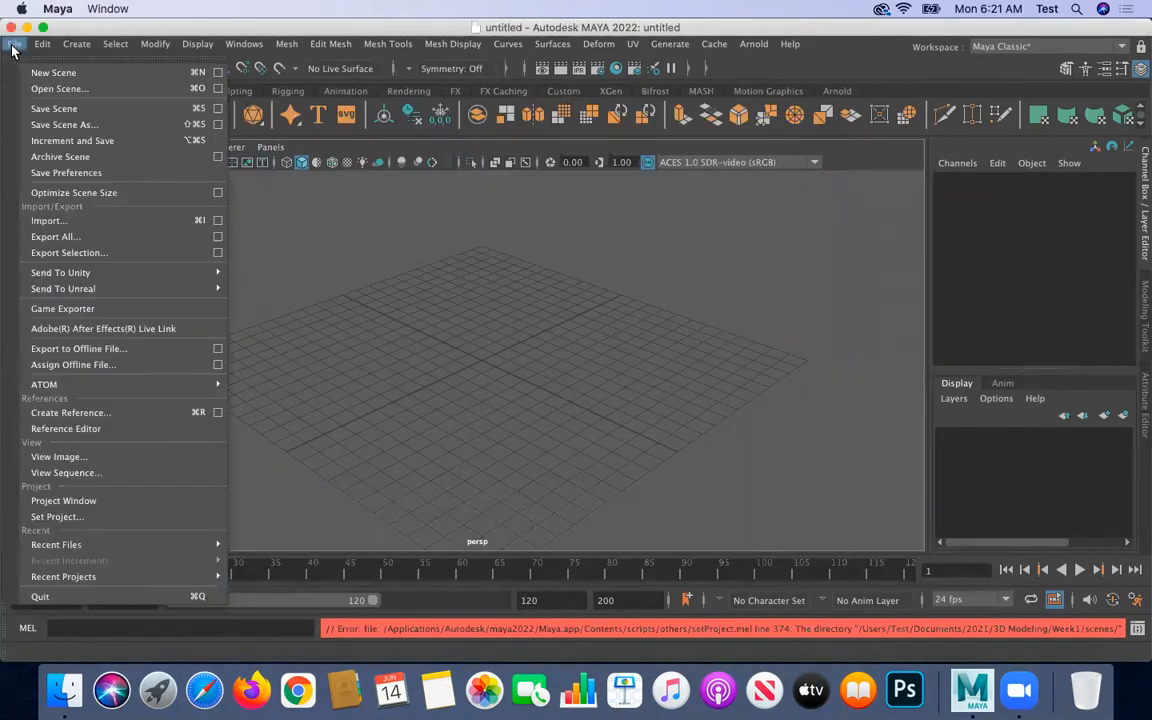
click(48, 502)
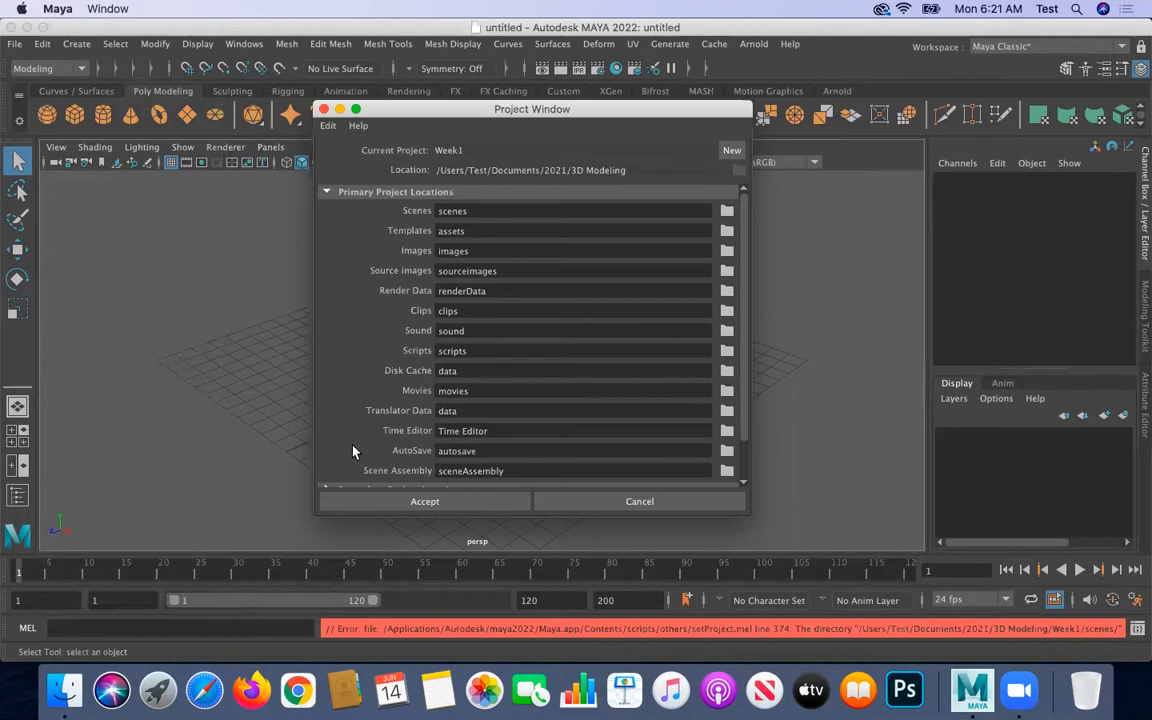
click(367, 509)
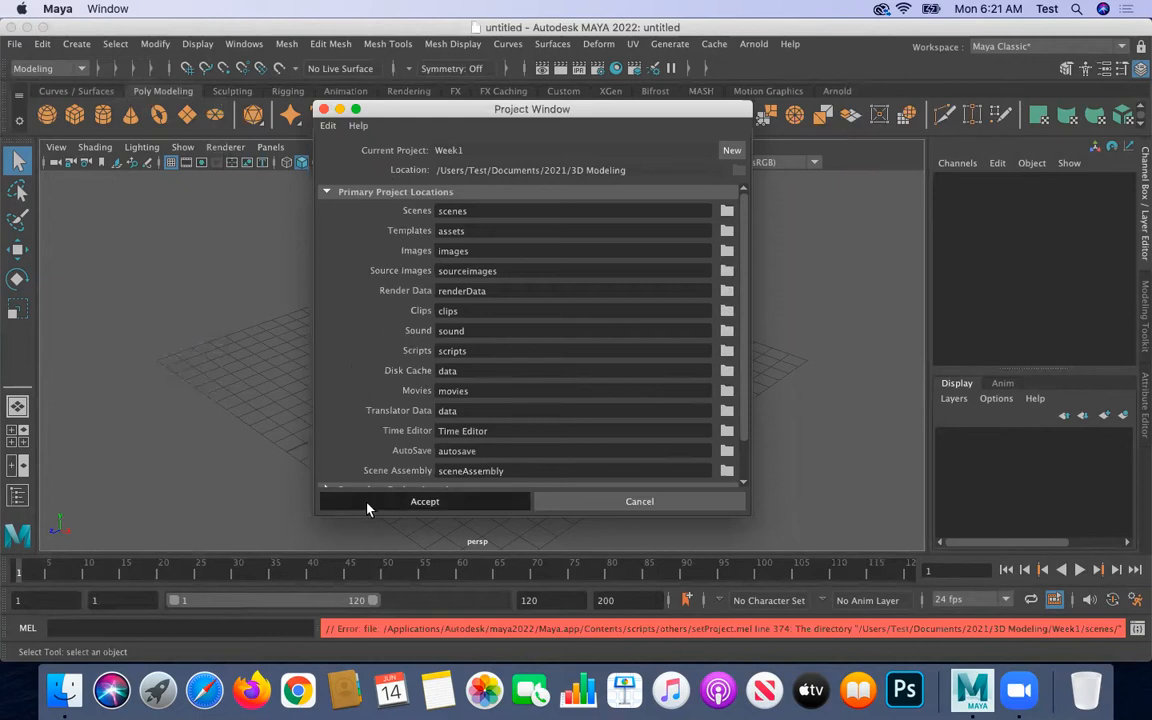
- Switch to Finder and examine the subfolders of Week1, including scenes and images, then close the folder window
click(64, 690)
click(300, 252)
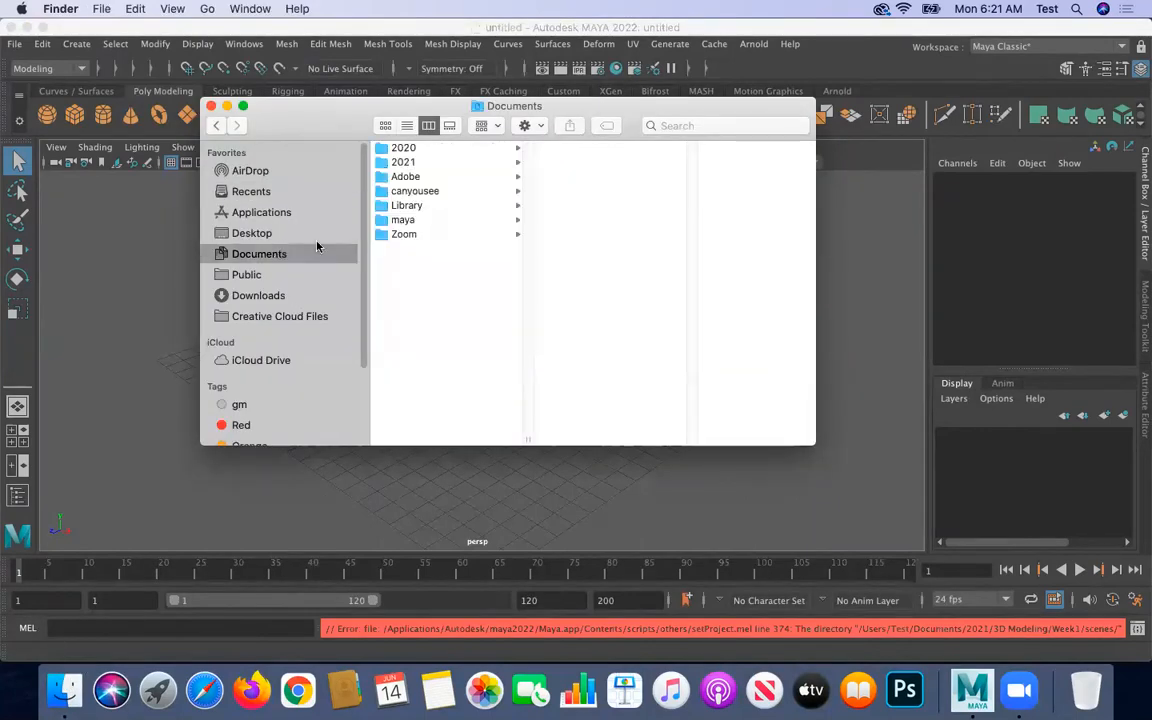
click(405, 162)
click(552, 147)
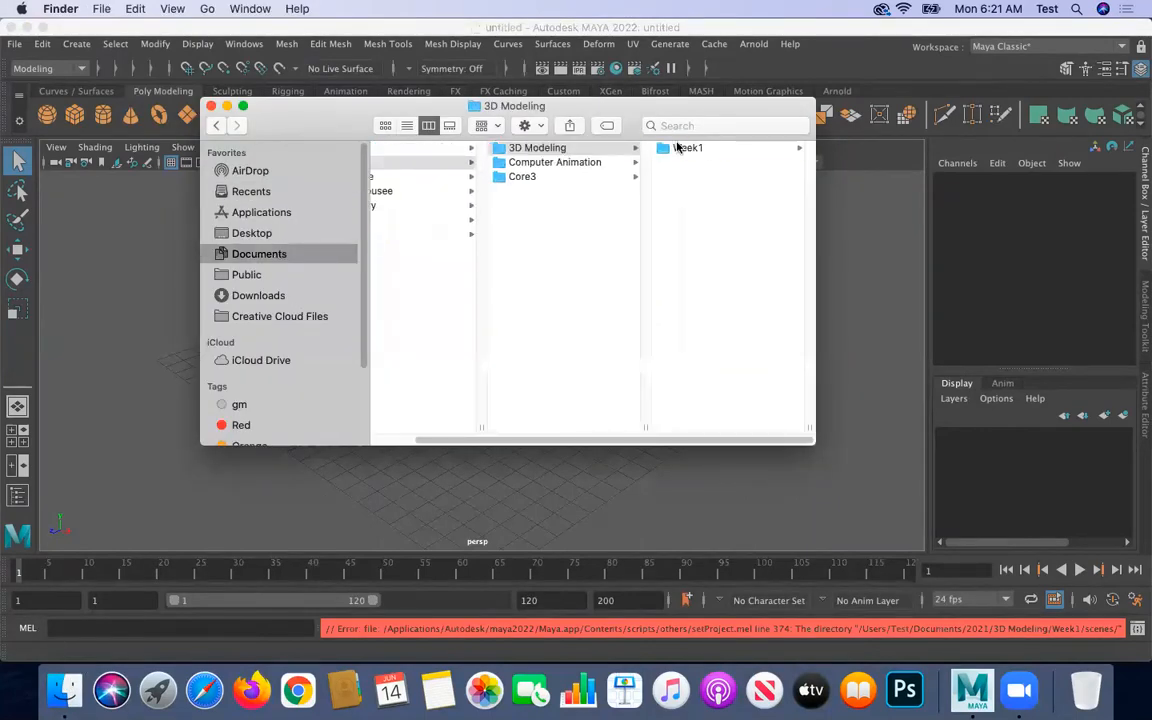
click(530, 147)
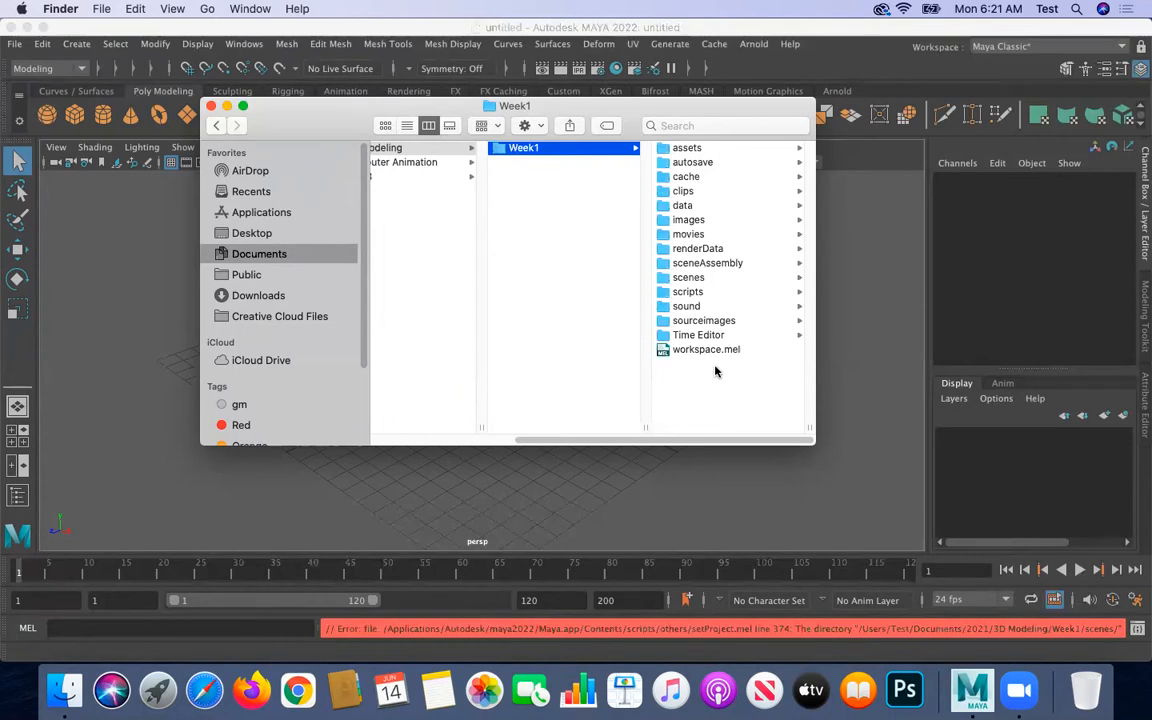
click(686, 279)
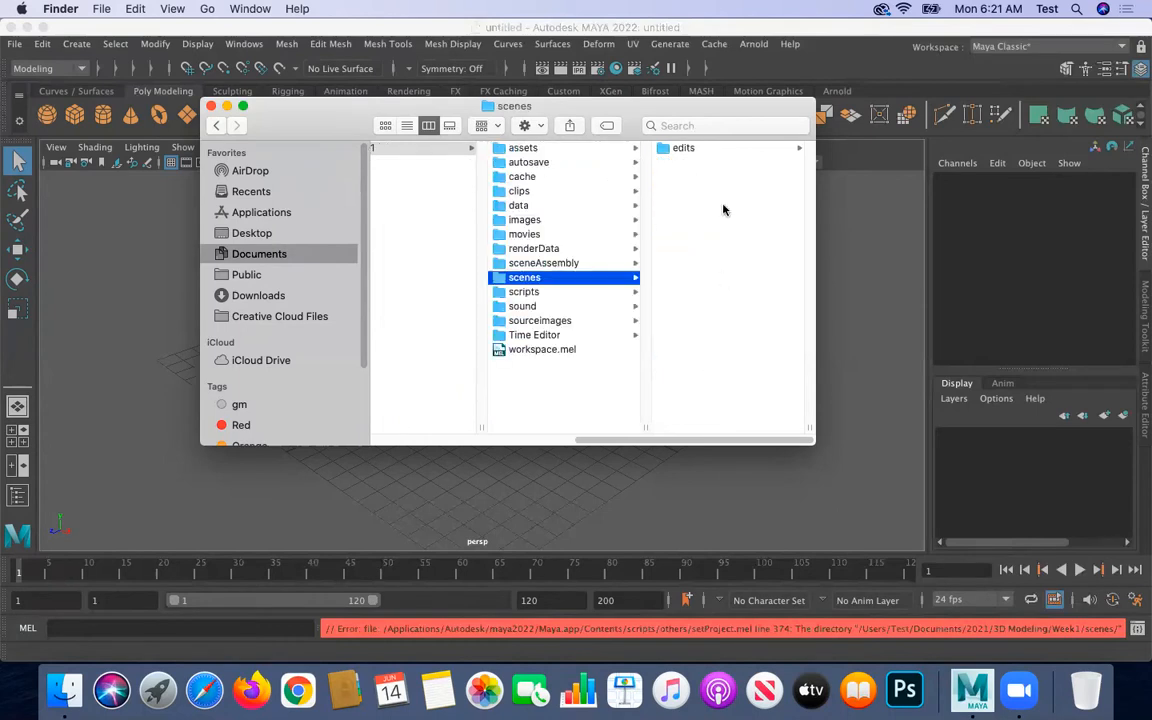
click(499, 221)
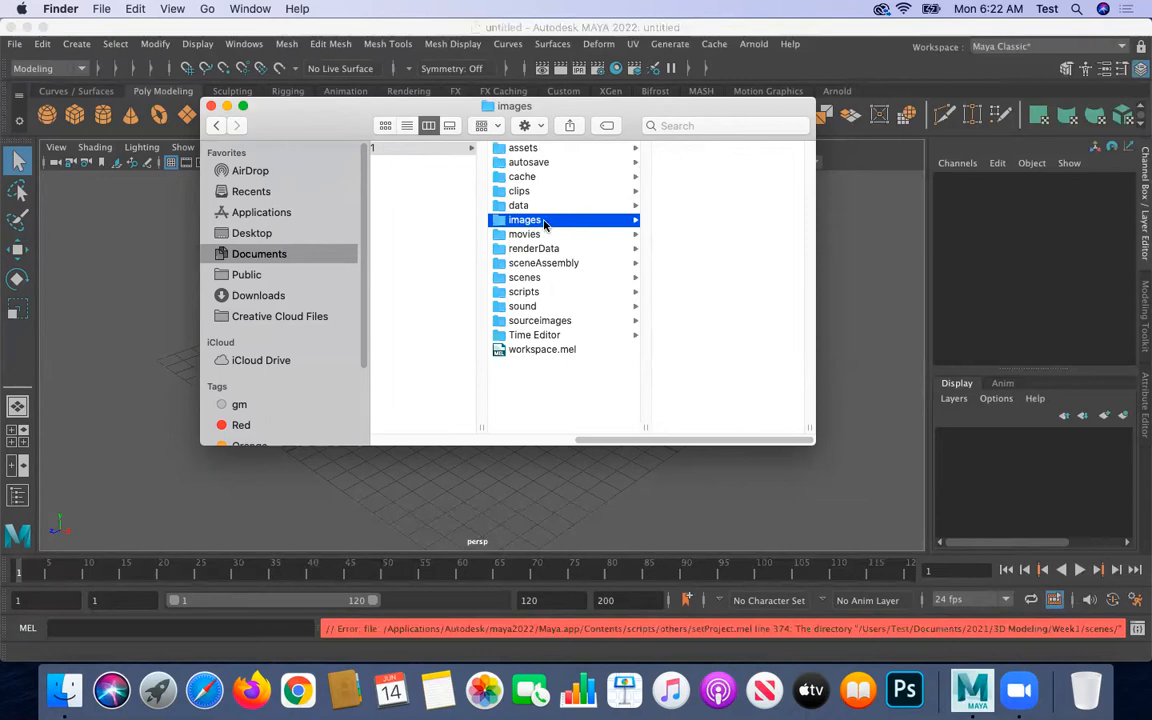
click(211, 106)
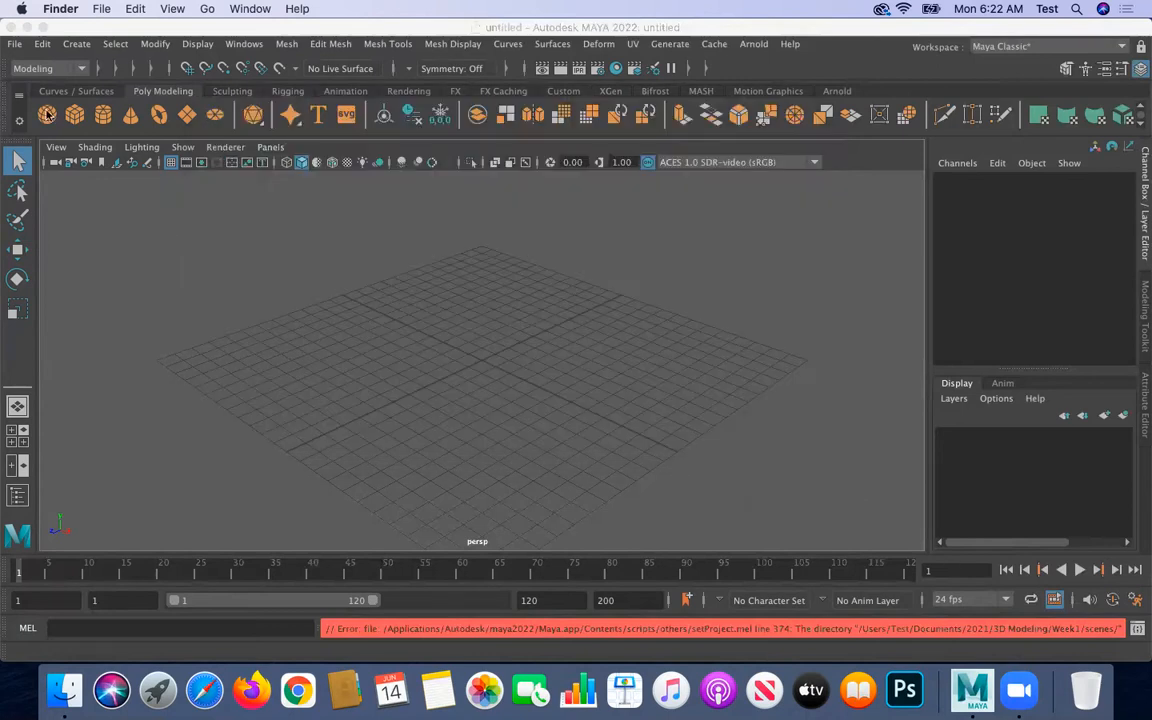
- Back in Maya, save the scene as demo1 in the Week1 scenes folder with the Maya Binary file type
click(15, 44)
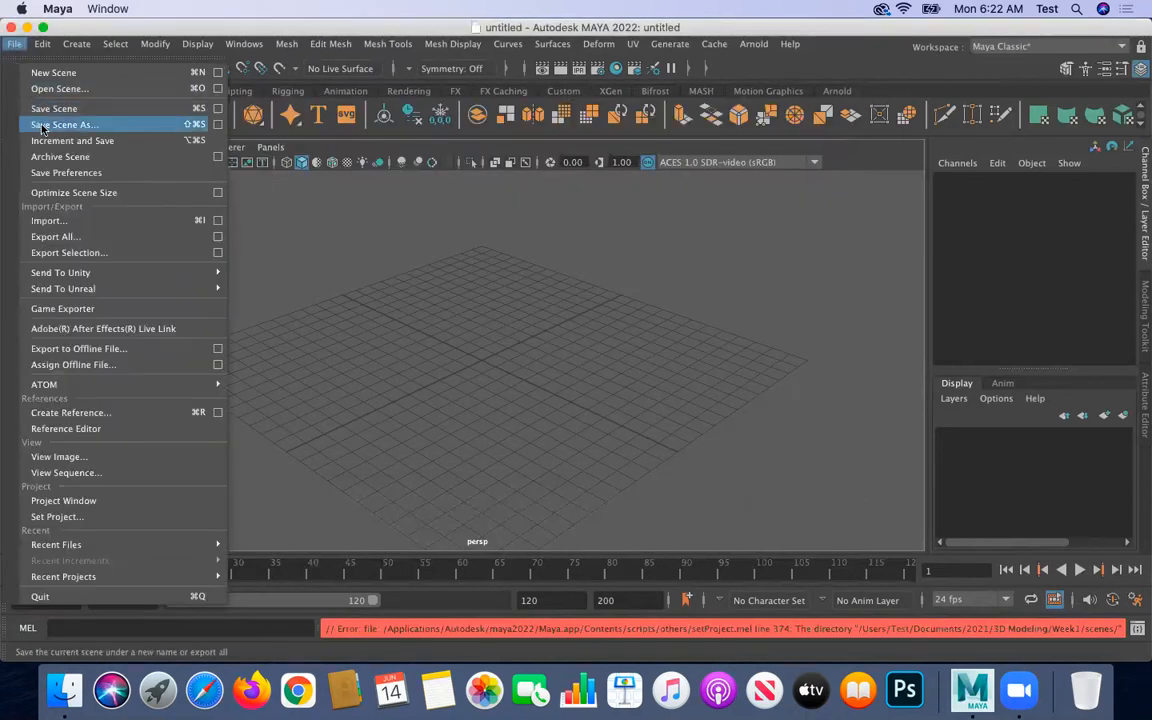
click(46, 122)
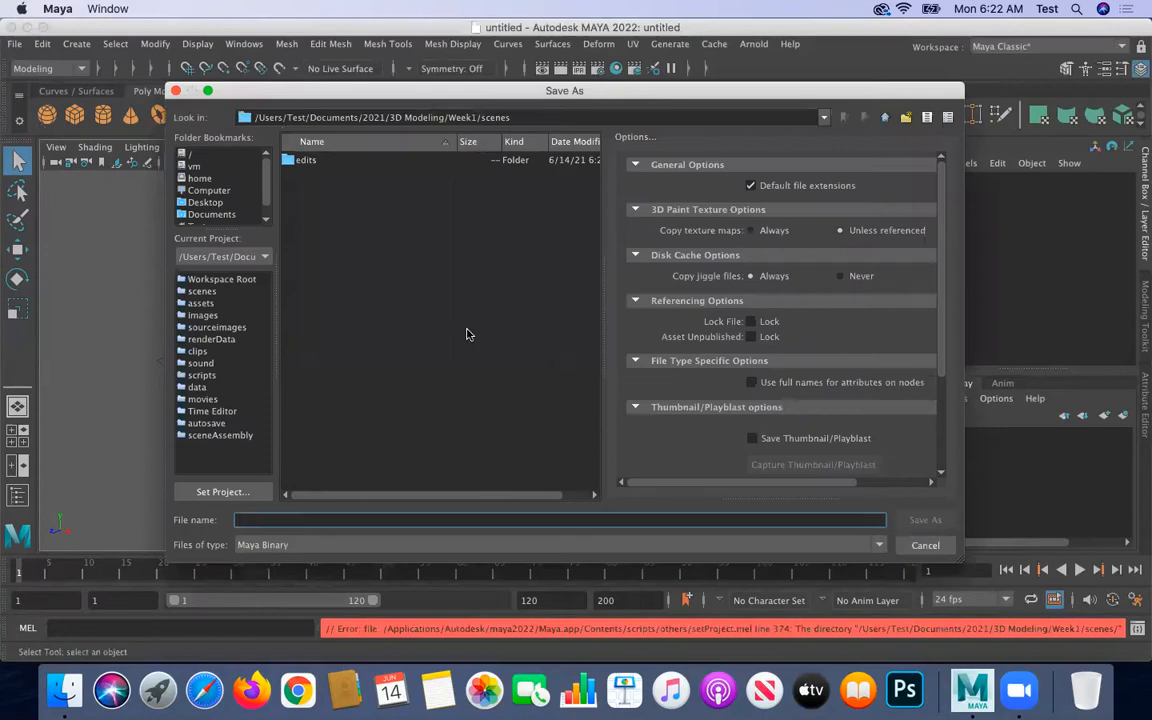
text(demo1)
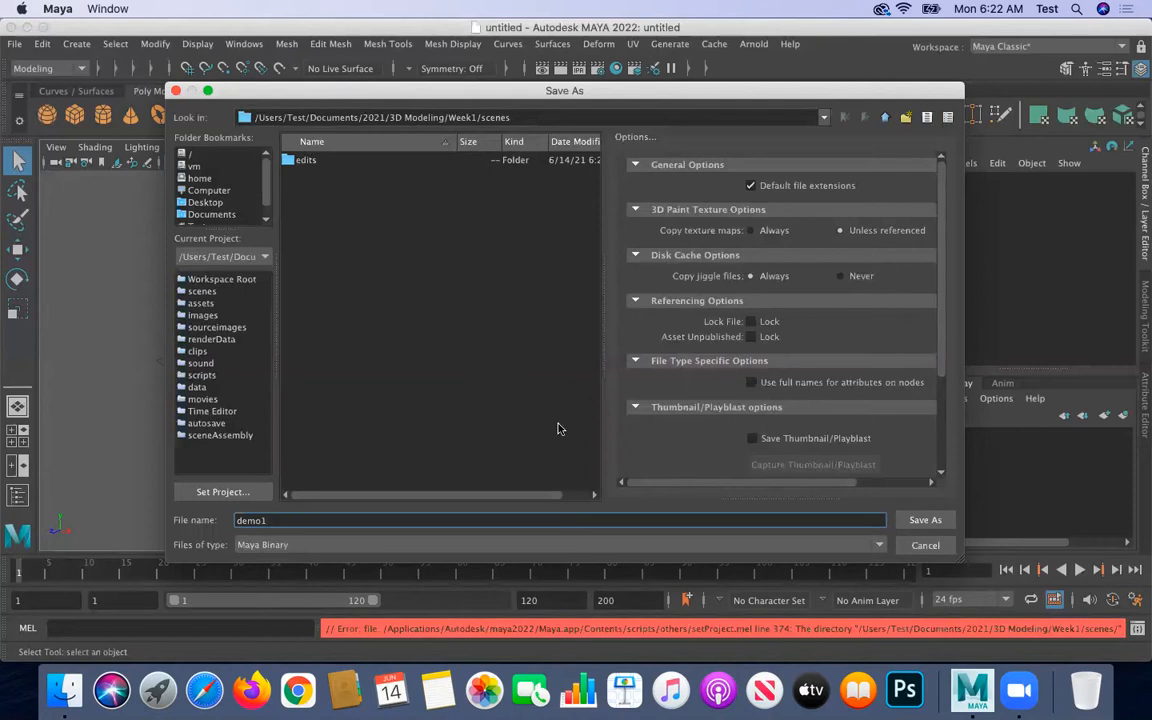
click(294, 546)
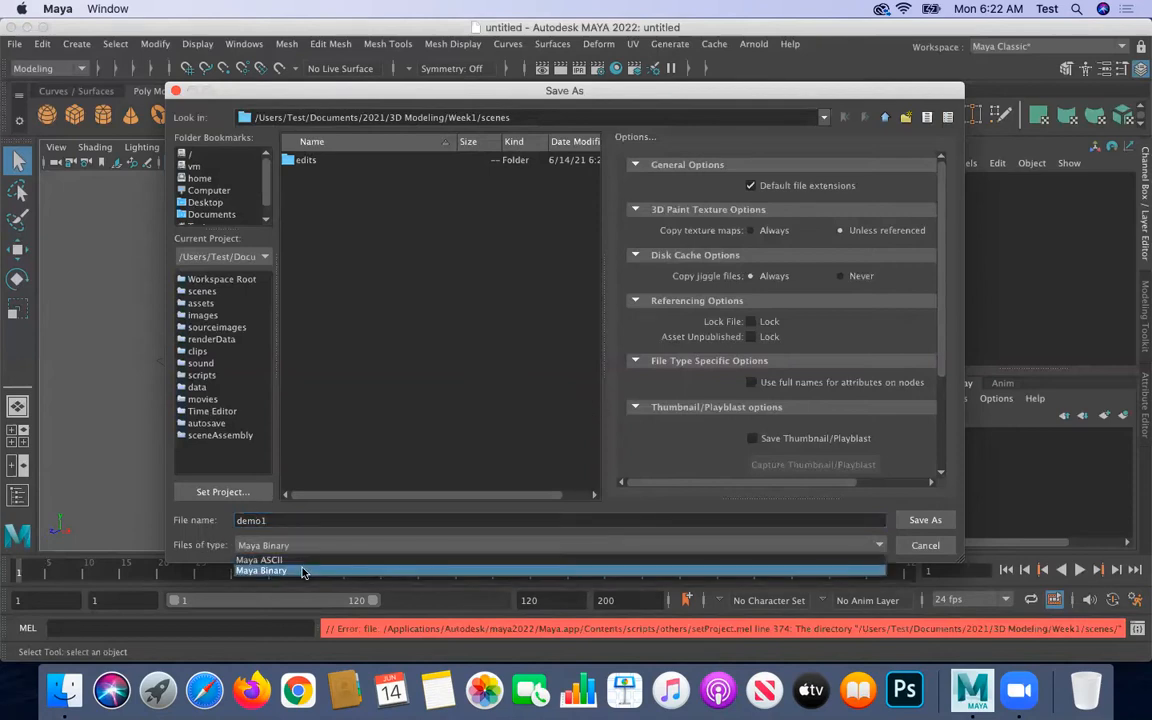
click(303, 572)
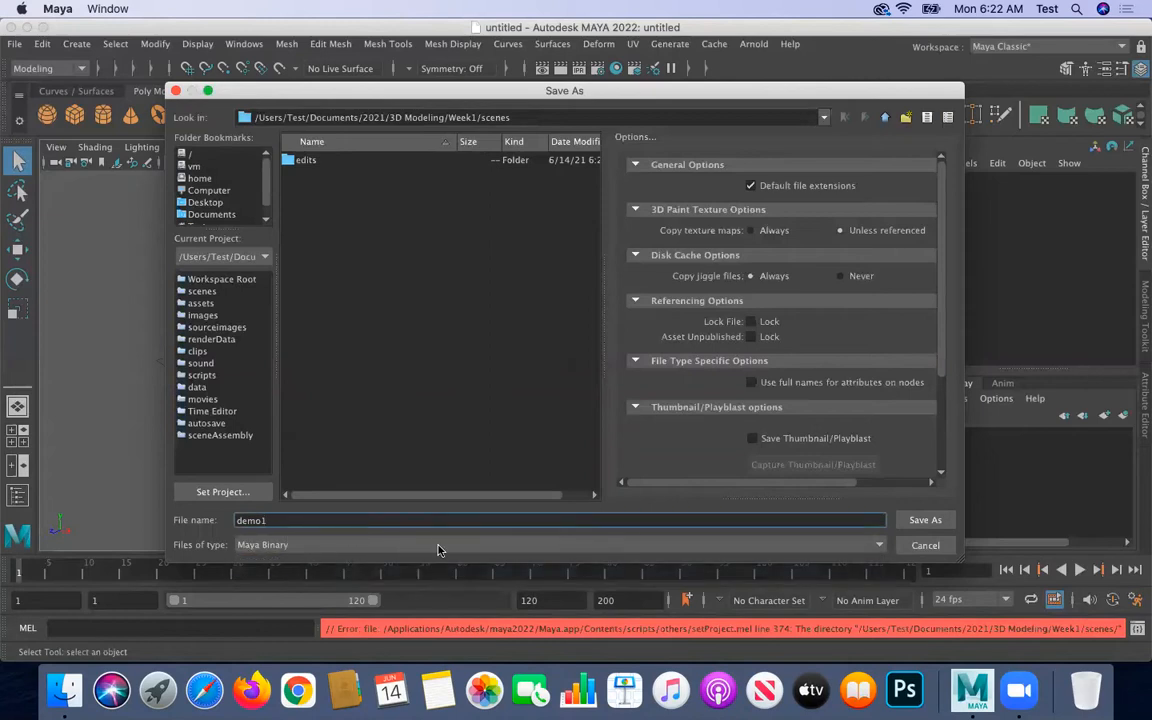
click(925, 521)
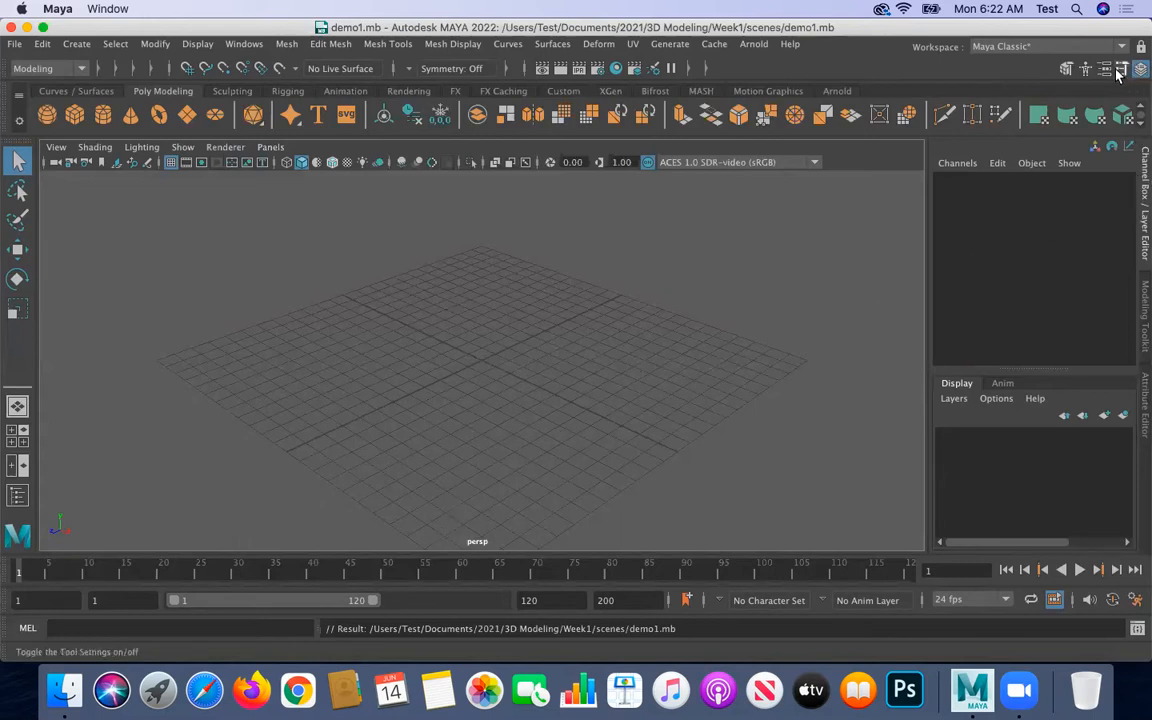
- Show the Modeling Toolkit, and practise orbiting, panning and zooming the perspective view around the empty grid
click(1067, 70)
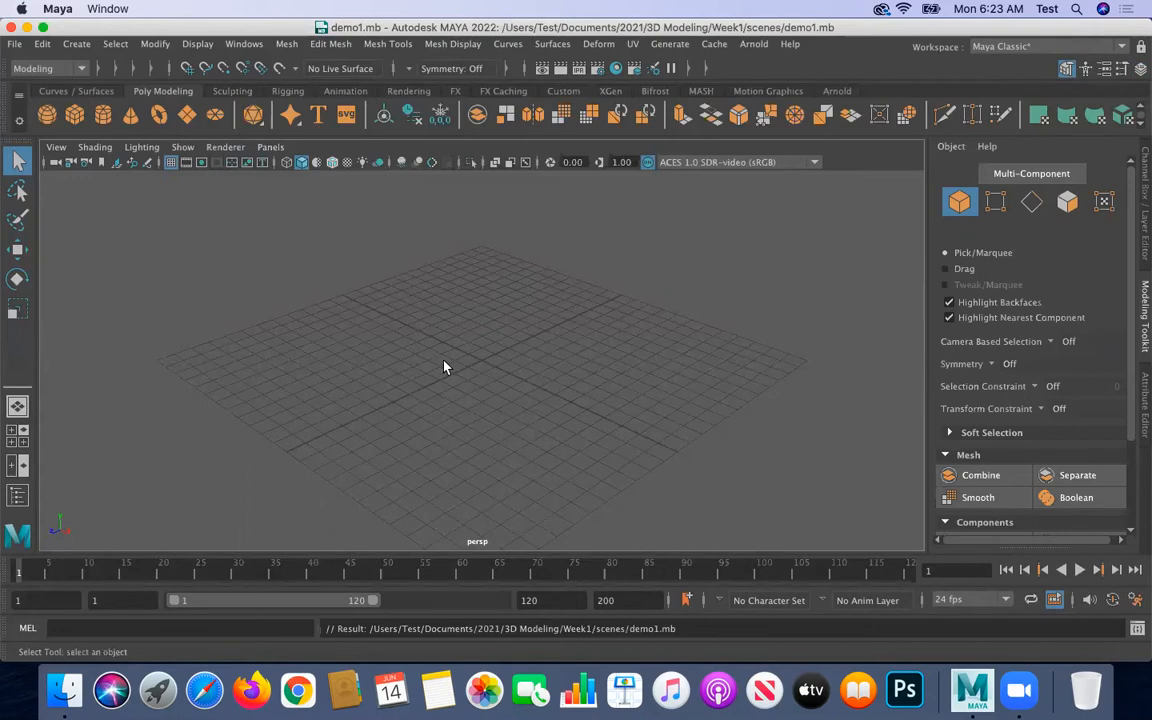
alt+drag(478, 368, 453, 366)
mouse_move(478, 342)
alt+middle_down()
mouse_move(720, 339)
mouse_move(435, 342)
mouse_move(743, 341)
mouse_move(432, 324)
mouse_move(470, 324)
alt+middle_up()
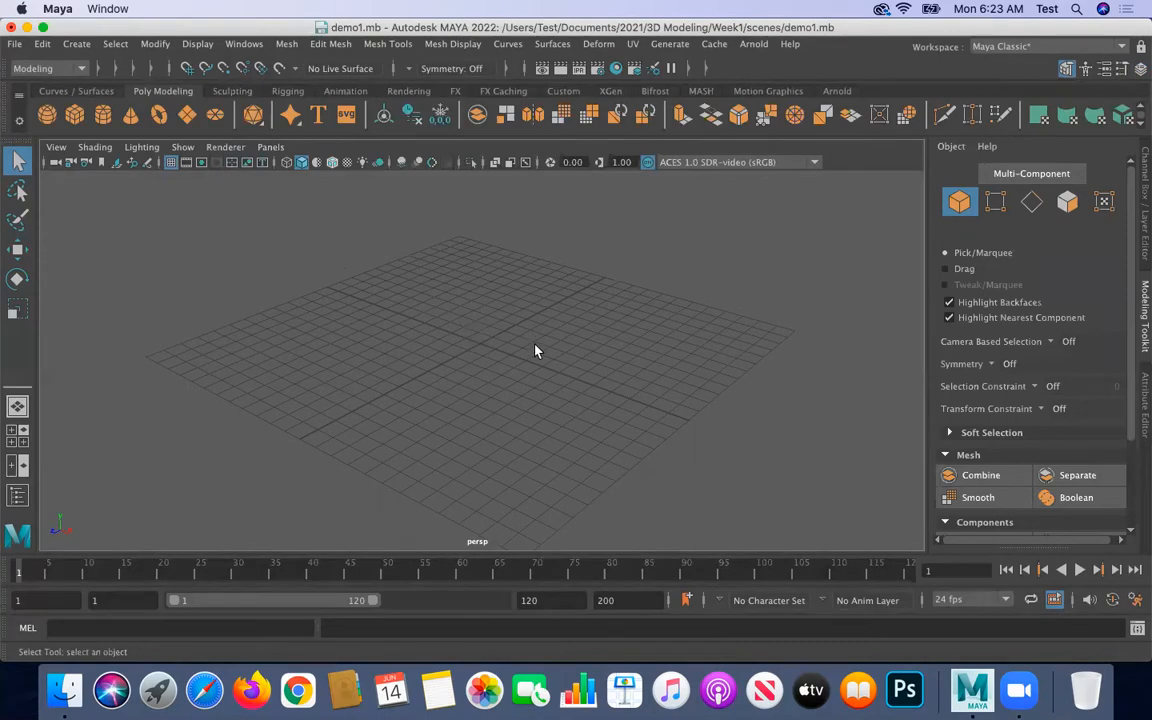
alt+right_drag(512, 329, 499, 435)
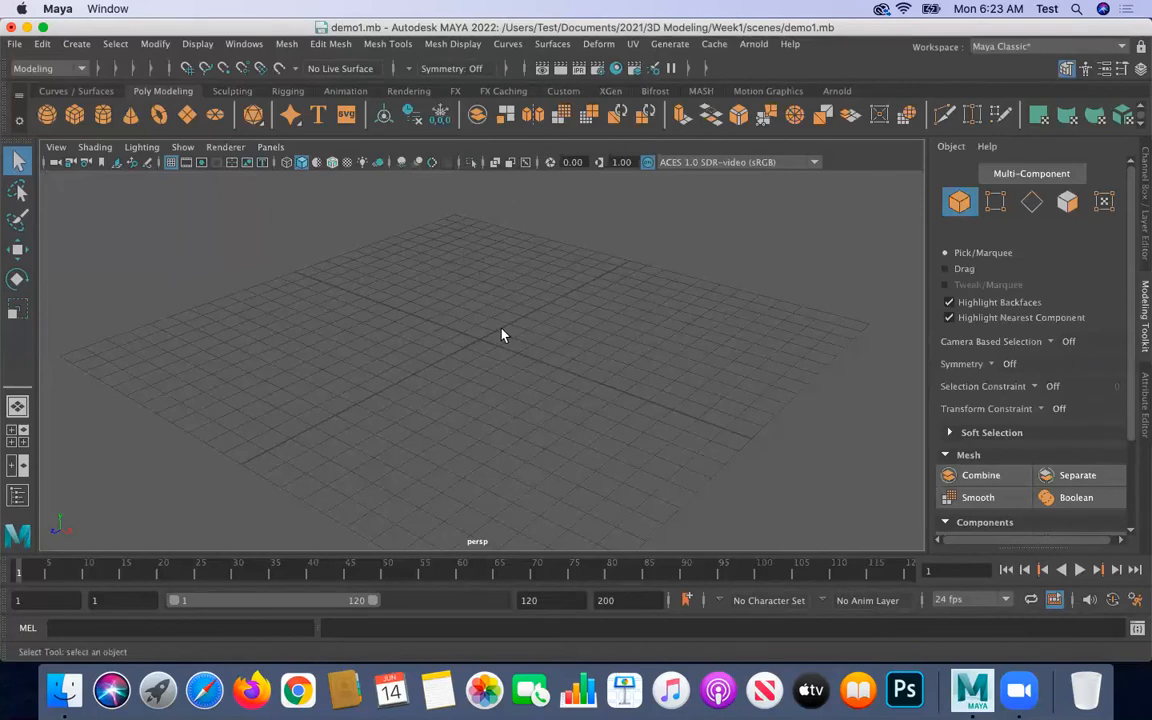
mouse_move(458, 357)
alt+mouse_down()
mouse_move(396, 378)
mouse_move(436, 360)
alt+mouse_up()
scroll(436, 360, down, 5)
scroll(436, 360, up, 8)
scroll(436, 360, down, 12)
scroll(433, 362, up, 6)
scroll(435, 360, down, 5)
scroll(436, 362, up, 5)
scroll(436, 362, down, 3)
scroll(436, 362, up, 5)
scroll(436, 362, down, 5)
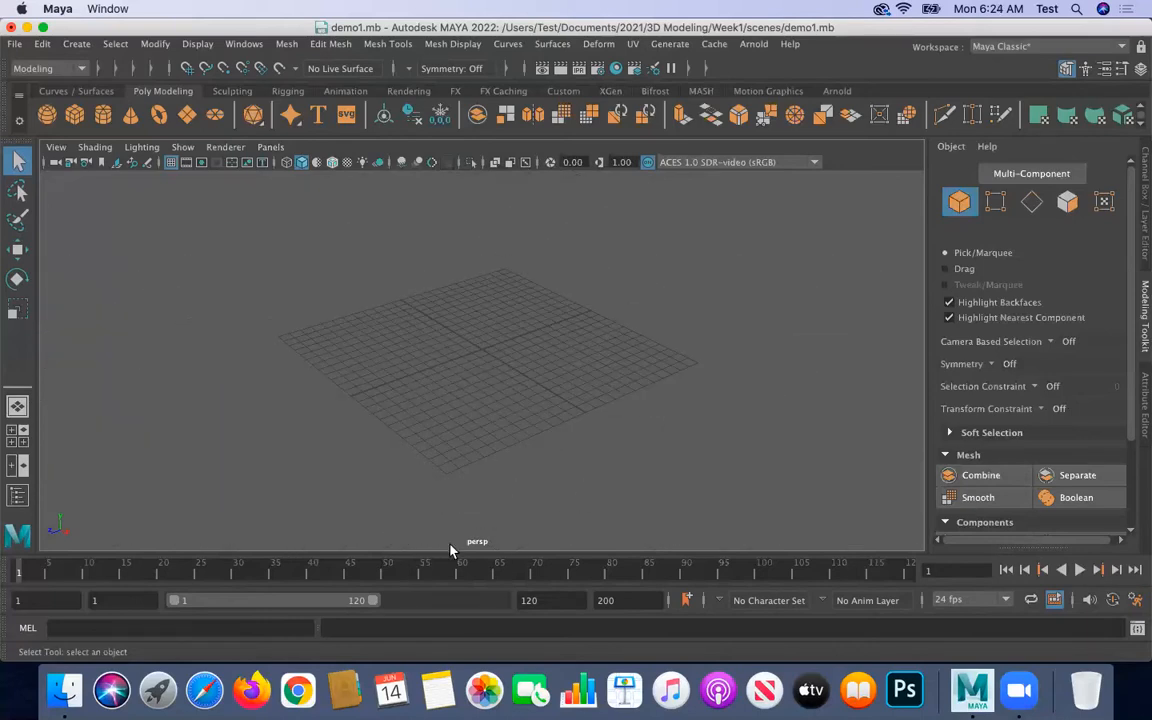
scroll(481, 450, down, 5)
scroll(482, 436, up, 6)
scroll(482, 436, up, 5)
scroll(483, 437, down, 5)
alt+drag(311, 375, 430, 408)
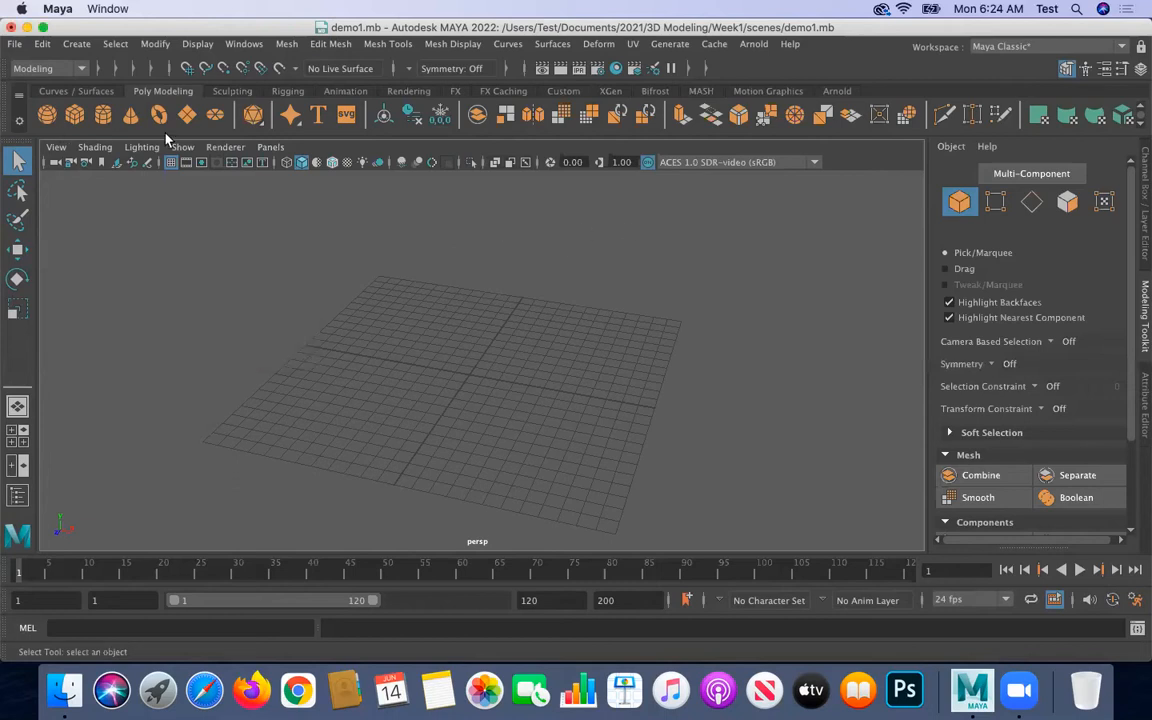
click(68, 91)
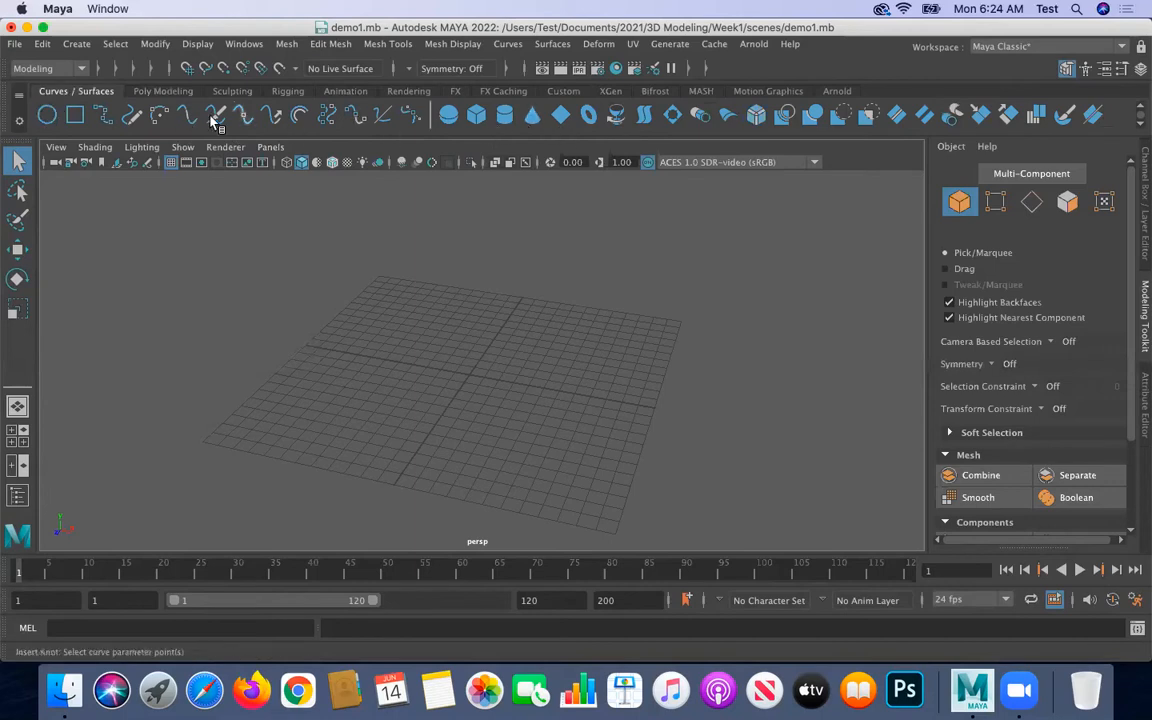
click(163, 91)
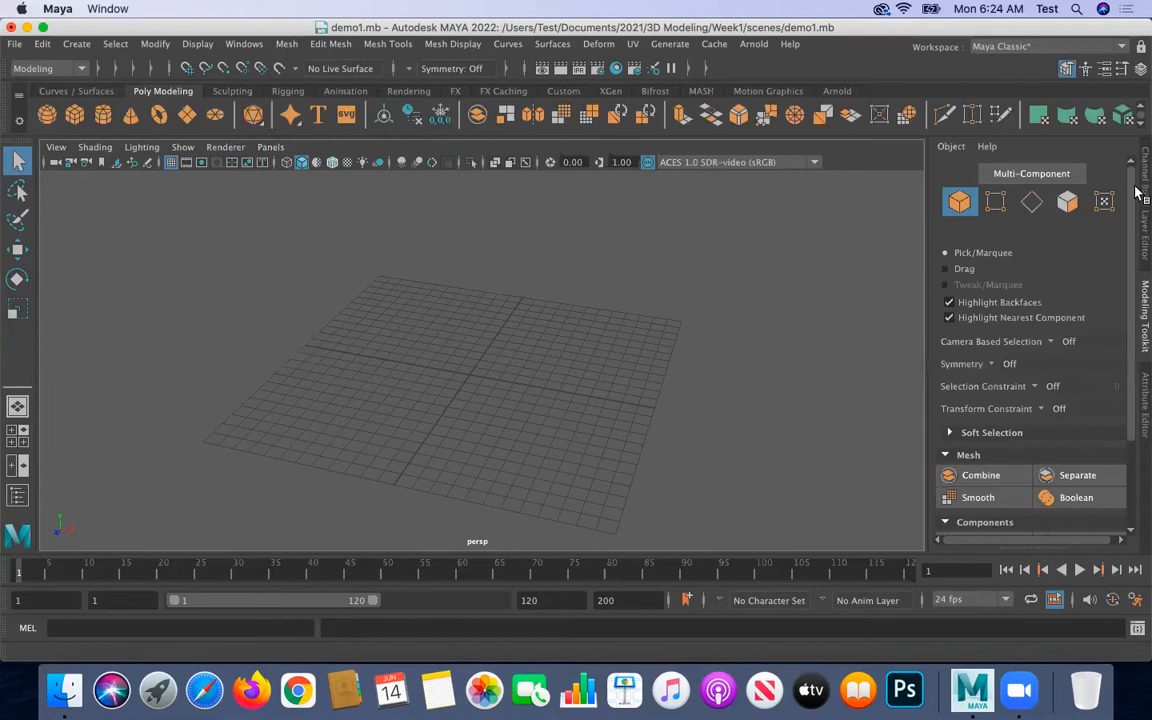
- Show the Attribute Editor and create a polygon sphere at the centre of the grid
click(1137, 422)
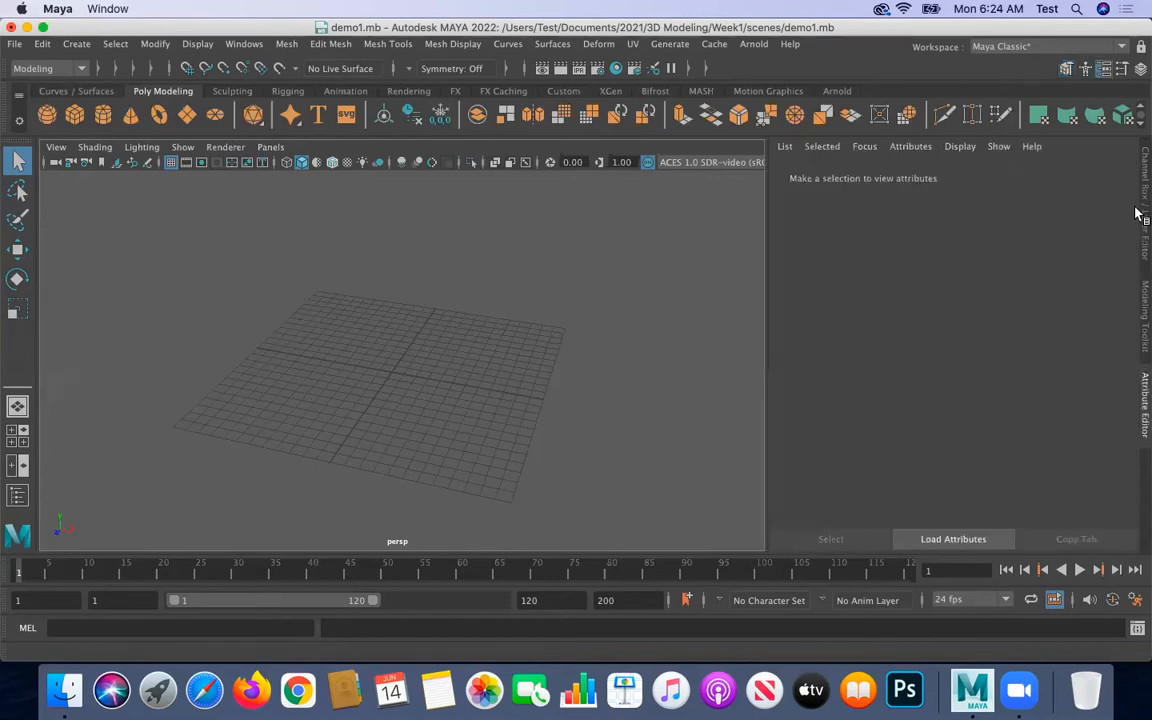
click(1137, 378)
click(1141, 390)
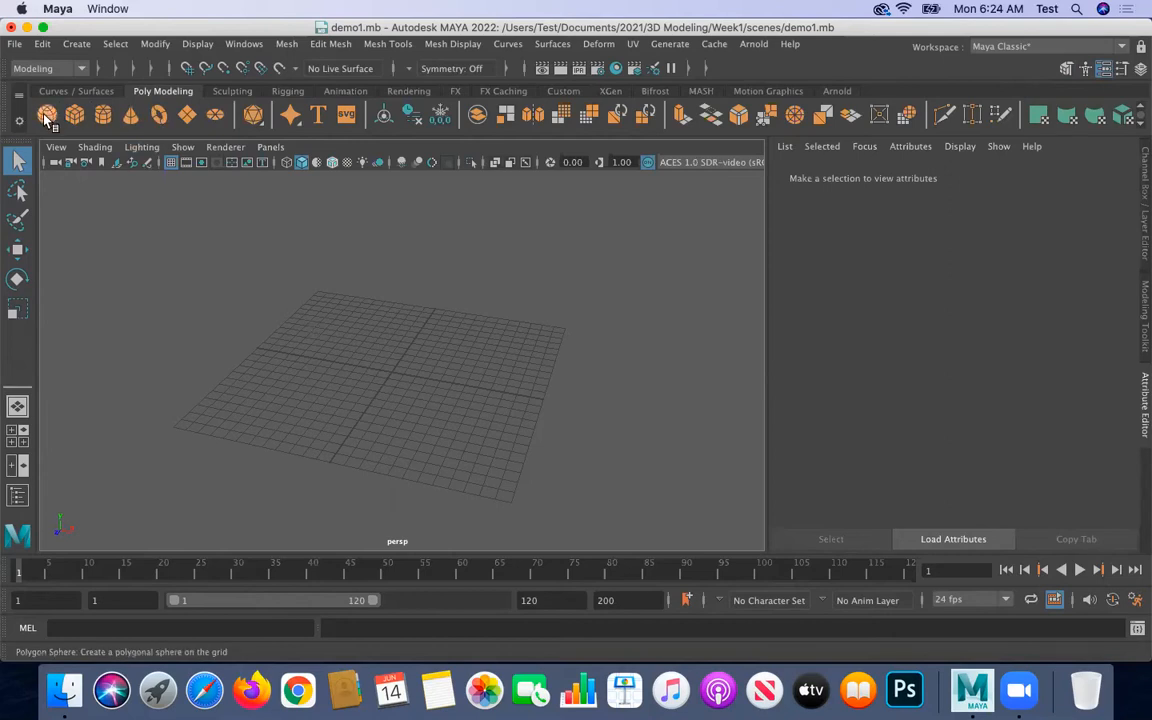
click(47, 115)
scroll(391, 411, up, 5)
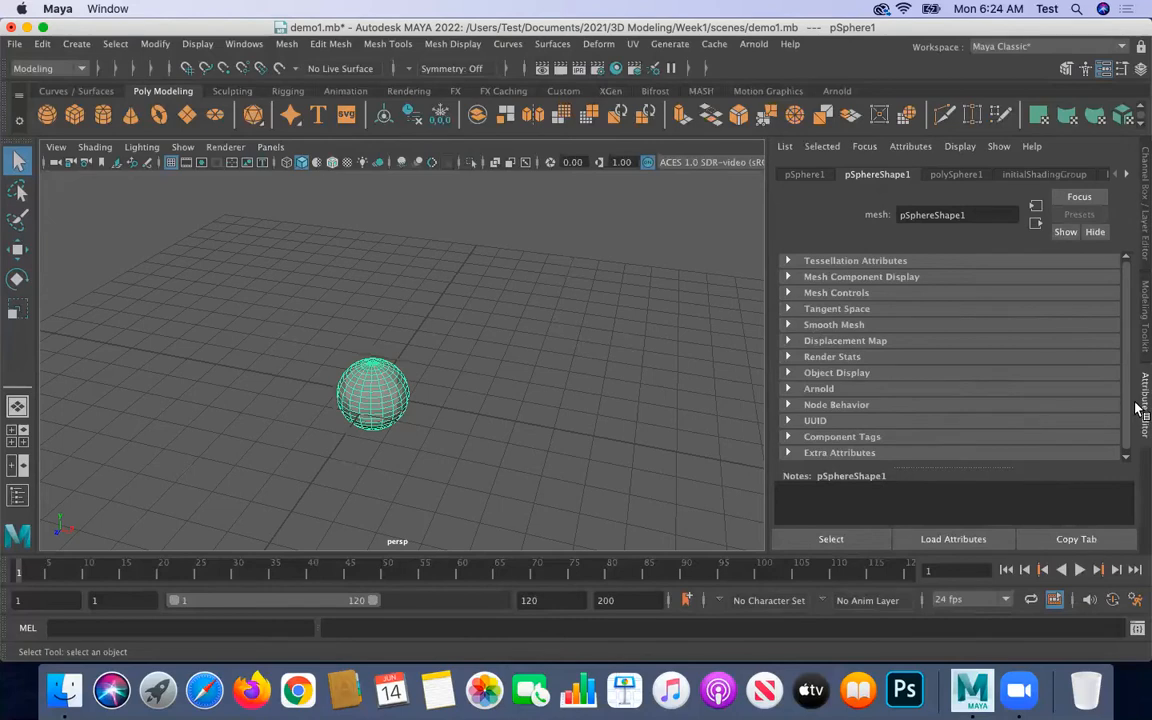
- Show the sphere's Channel Box and the Outliner, and orbit the perspective view around the sphere
click(1140, 216)
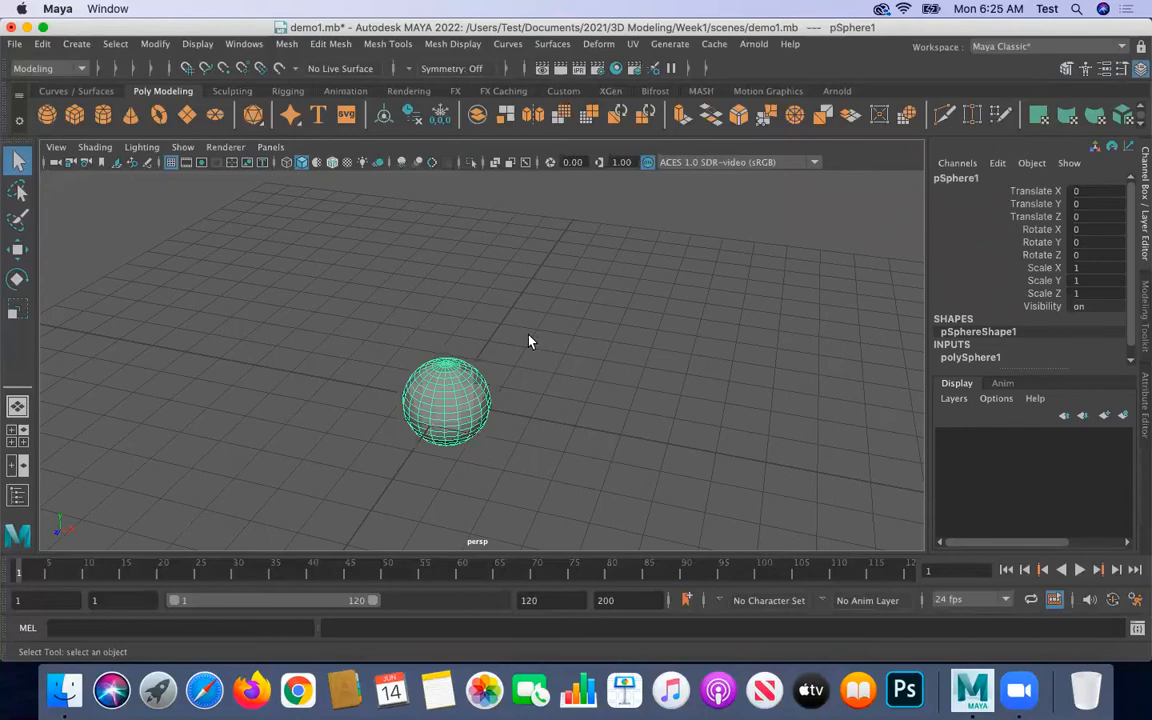
click(17, 495)
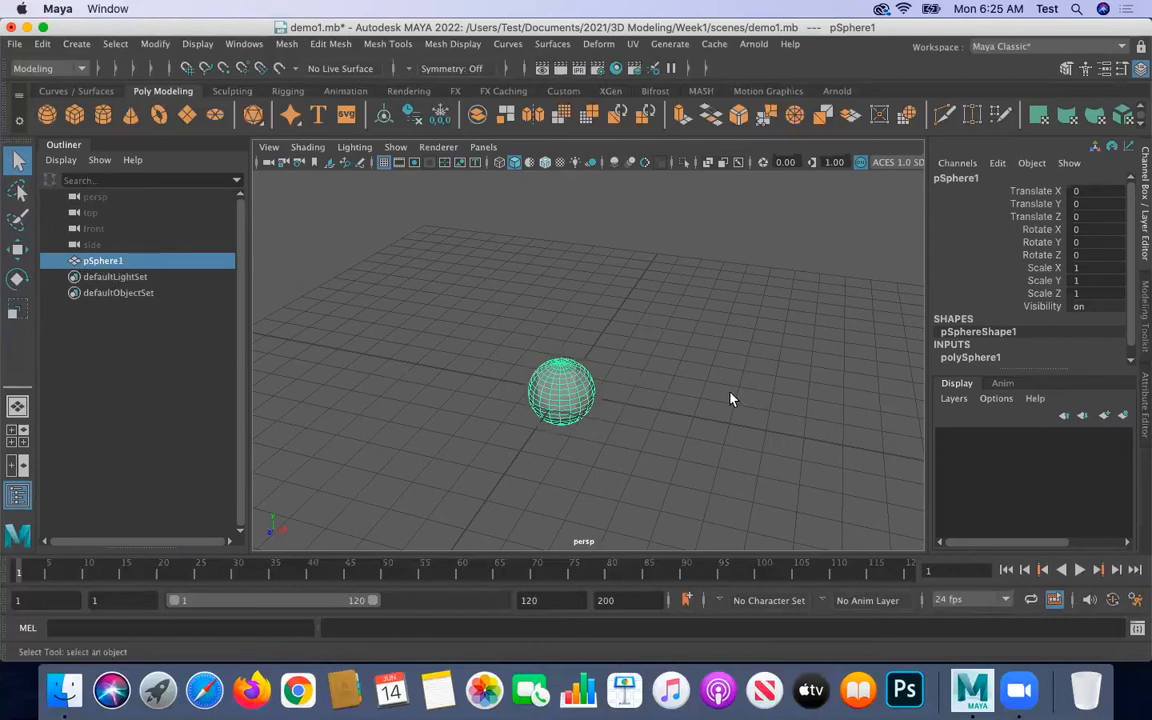
alt+drag(468, 439, 494, 383)
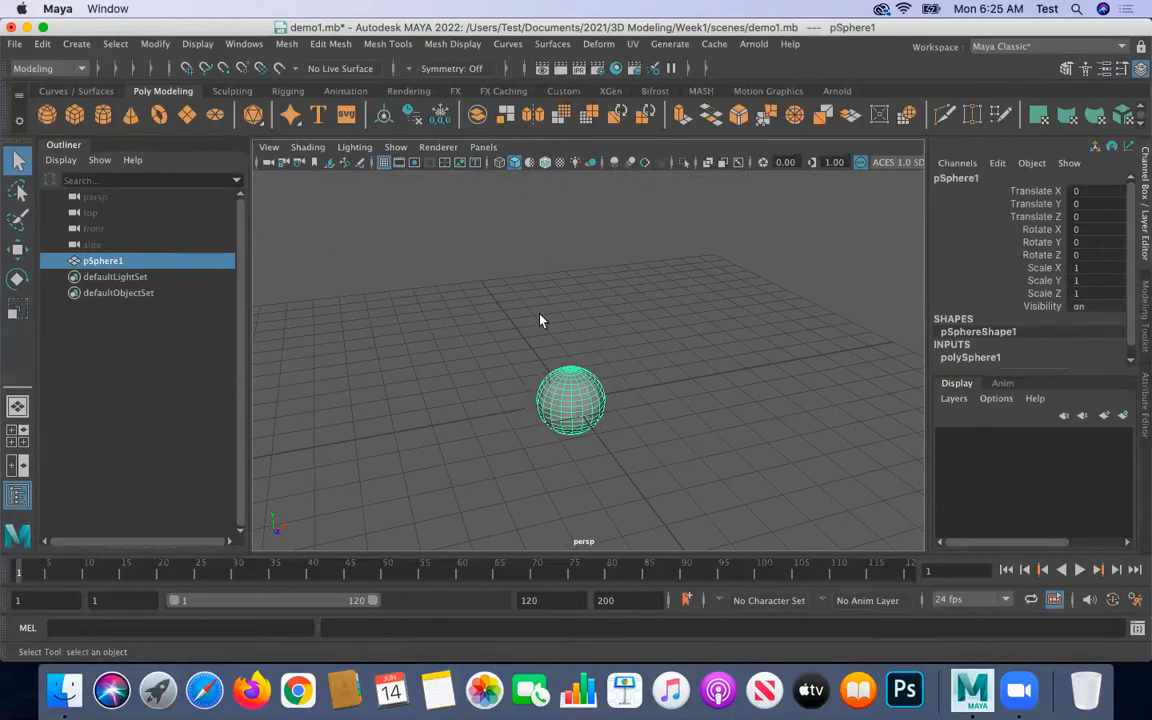
- Try the Move, Rotate and Scale tools on the sphere, and move it freehand to about X 1.5, Y 0.2, Z 0.3
key(w)
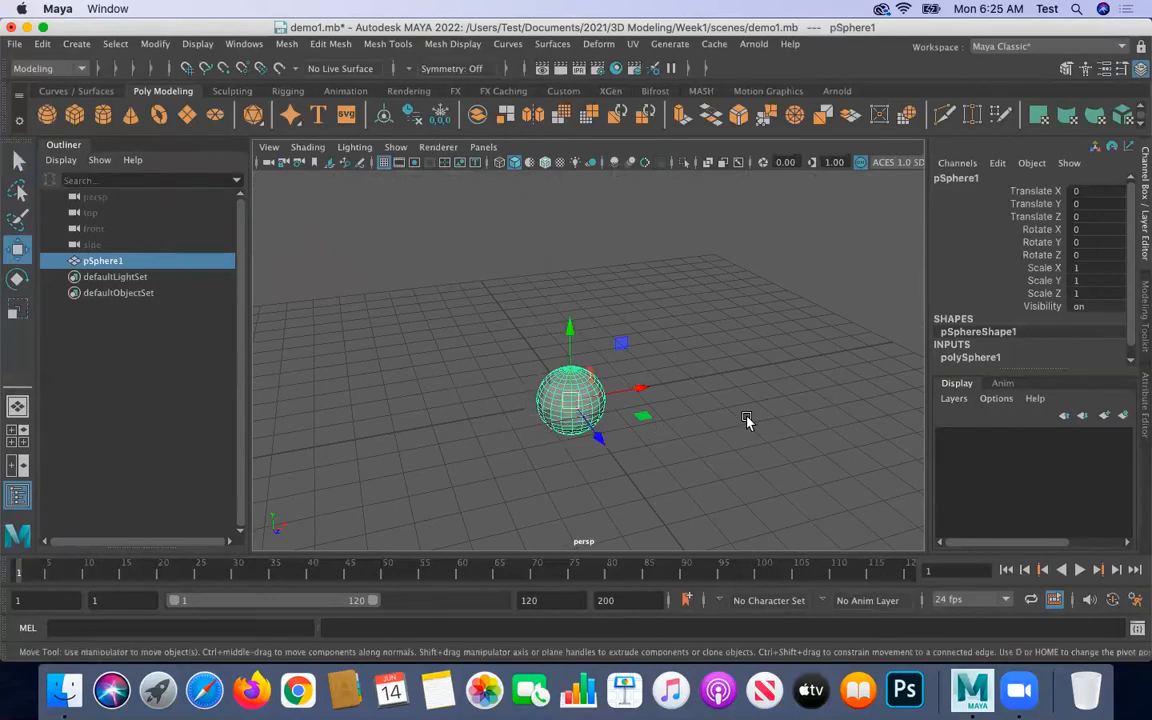
key(e)
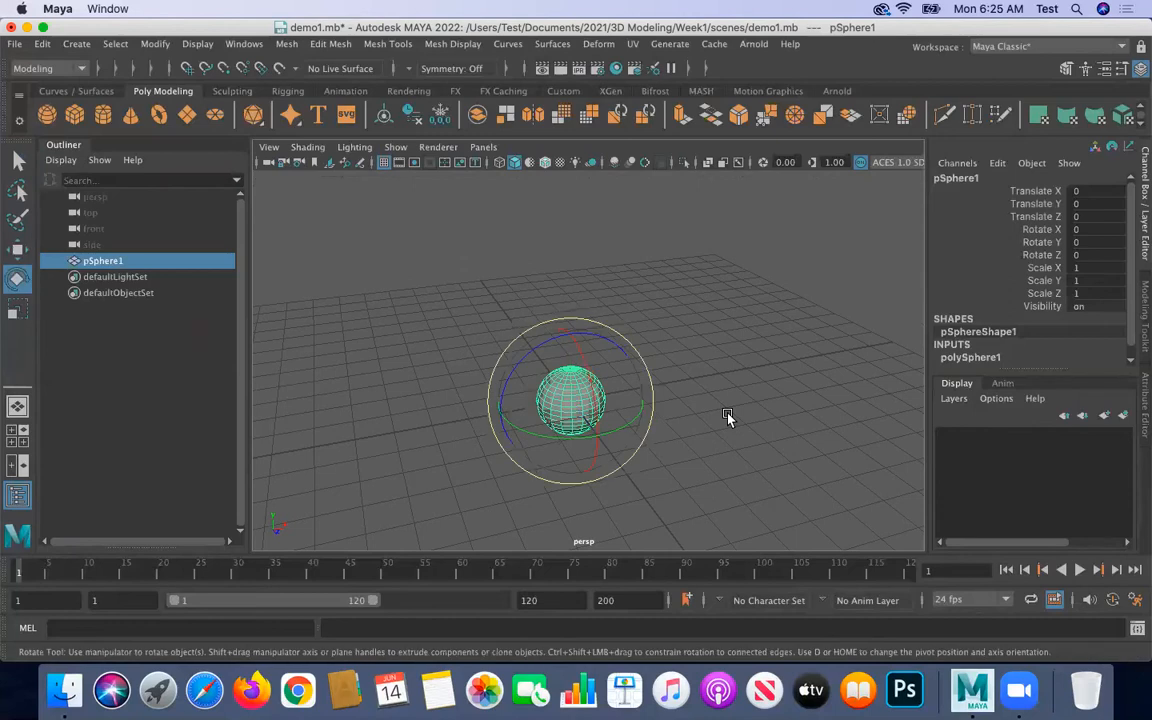
key(r)
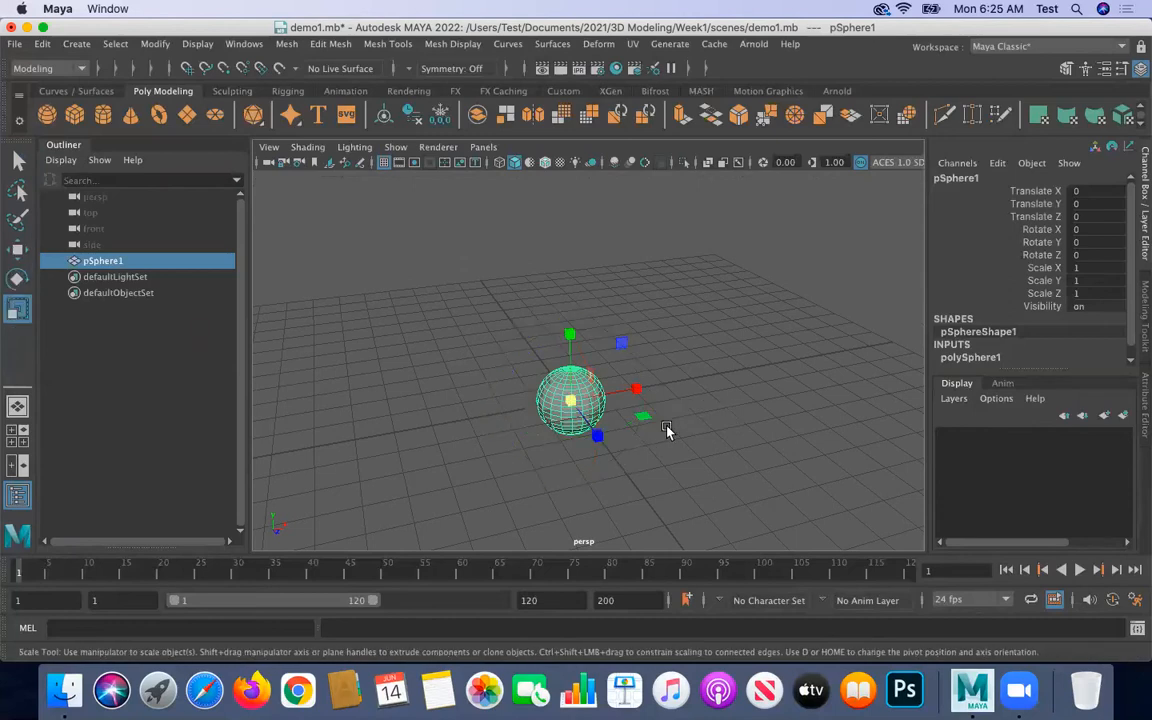
key(w)
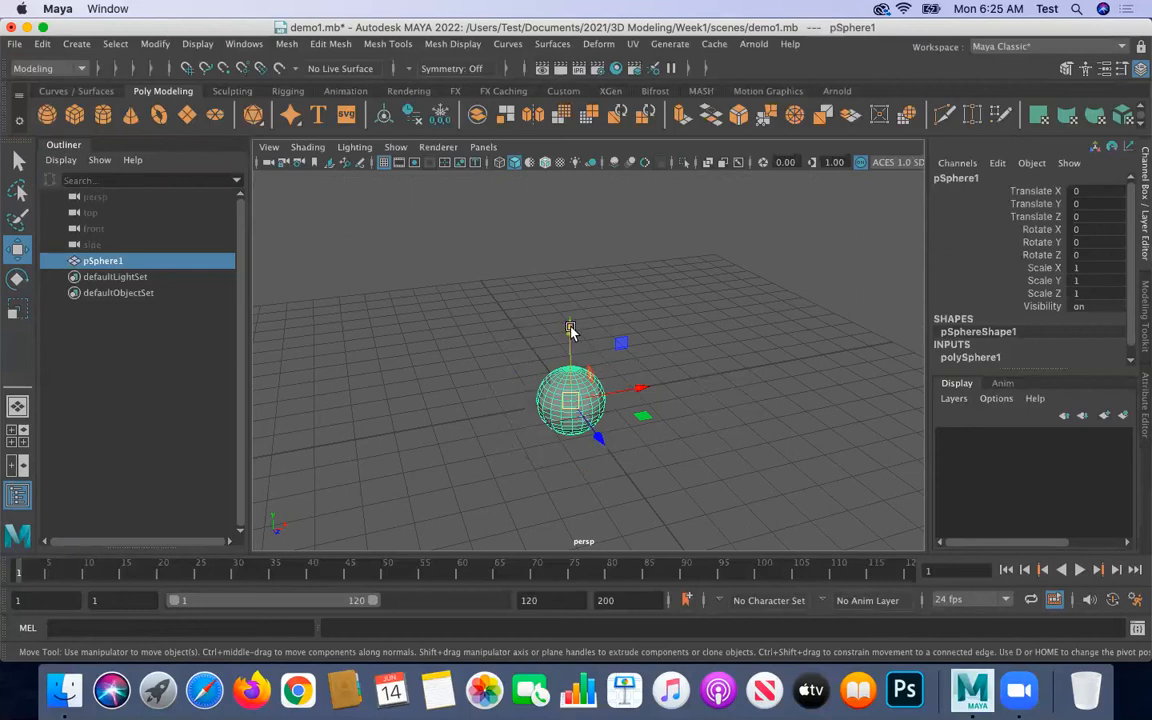
drag(568, 329, 607, 327)
drag(639, 388, 650, 467)
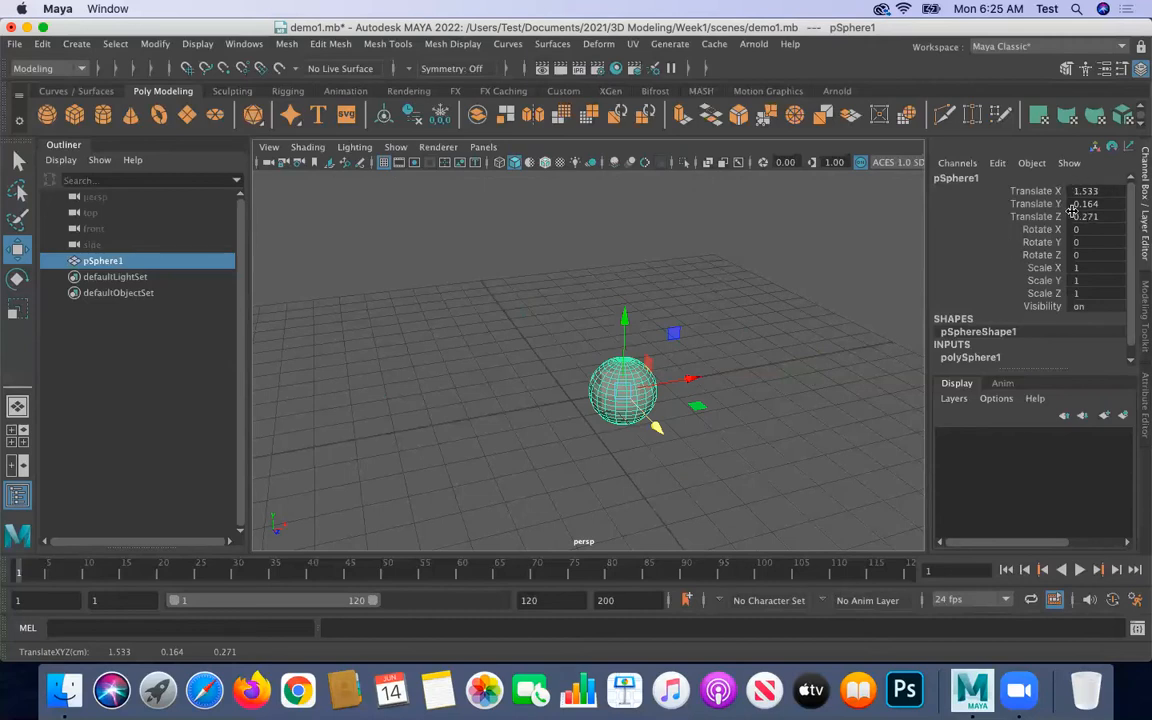
- Set the sphere's Translate X, Translate Y and Translate Z to 2
double_click(1105, 191)
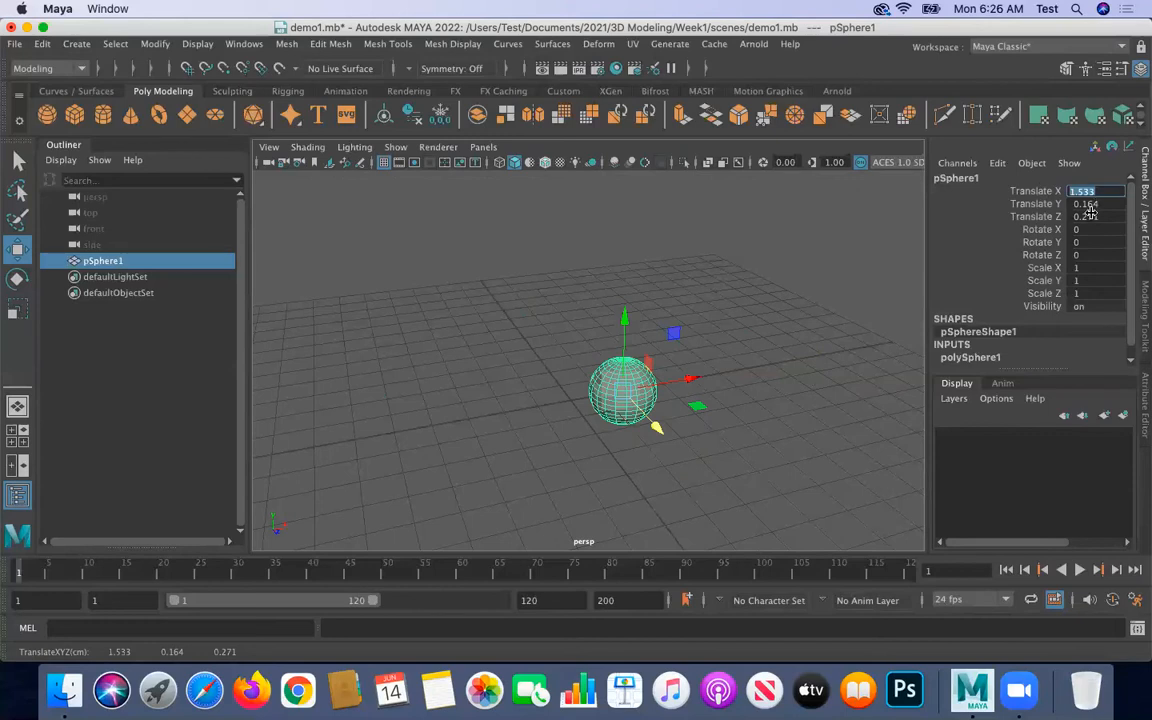
text(2)
key(Tab)
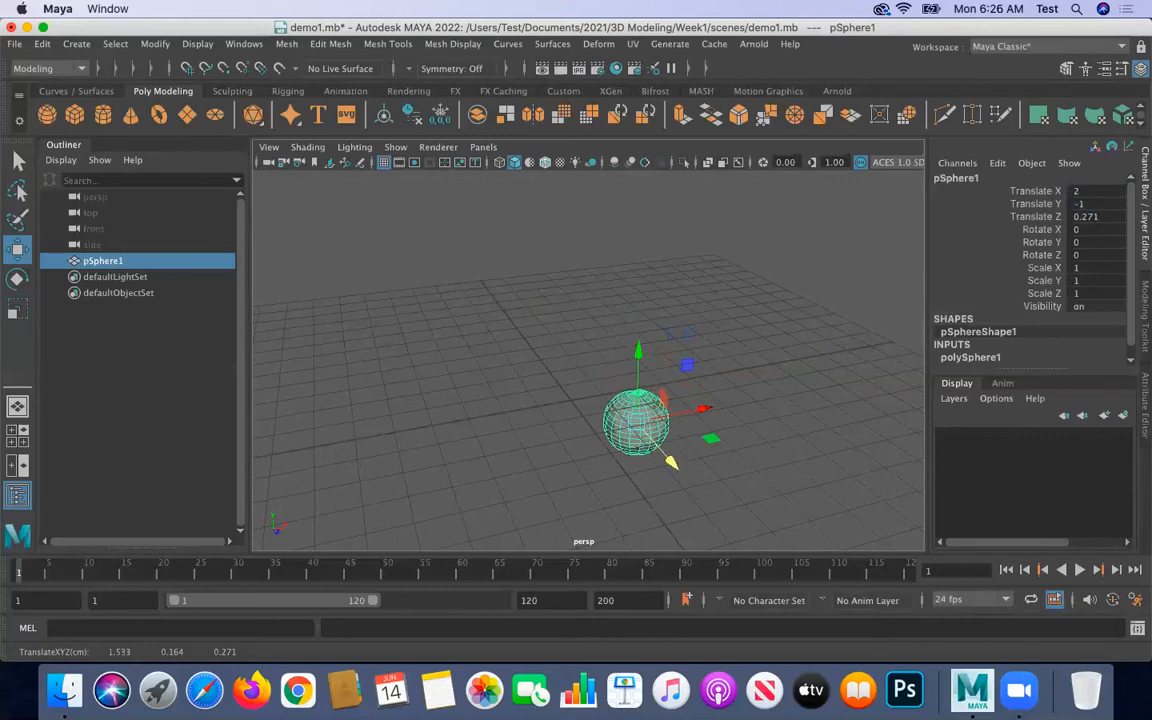
text(2)
key(Tab)
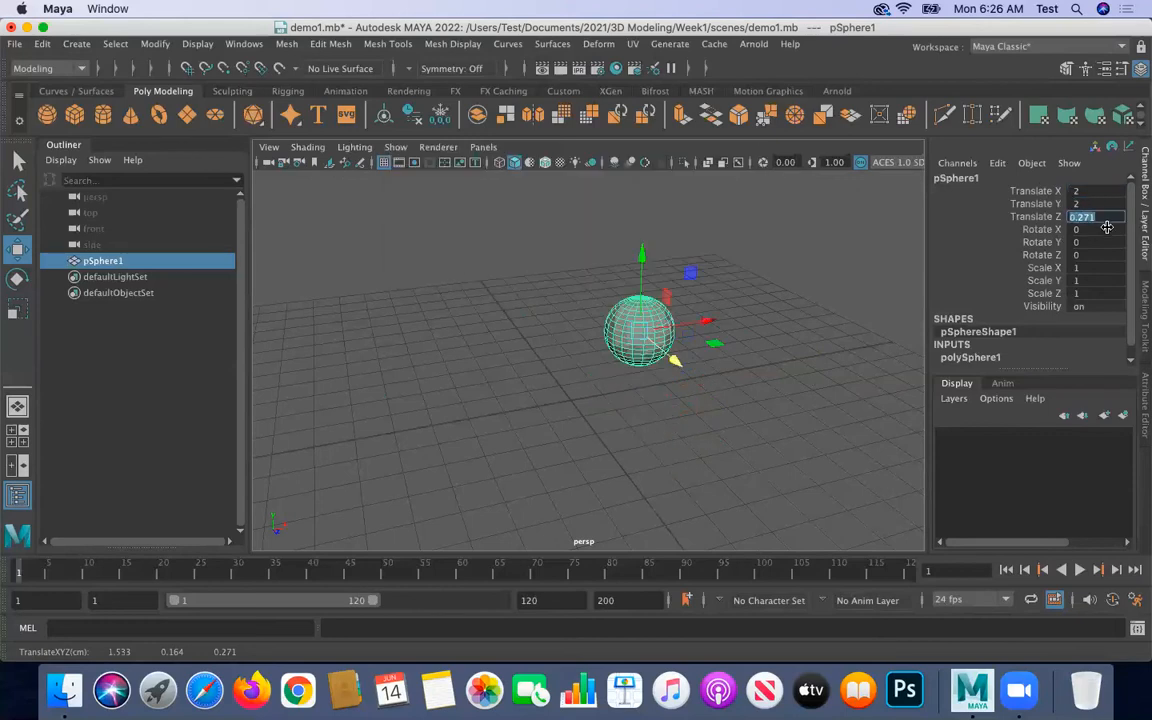
text(2)
key(Tab)
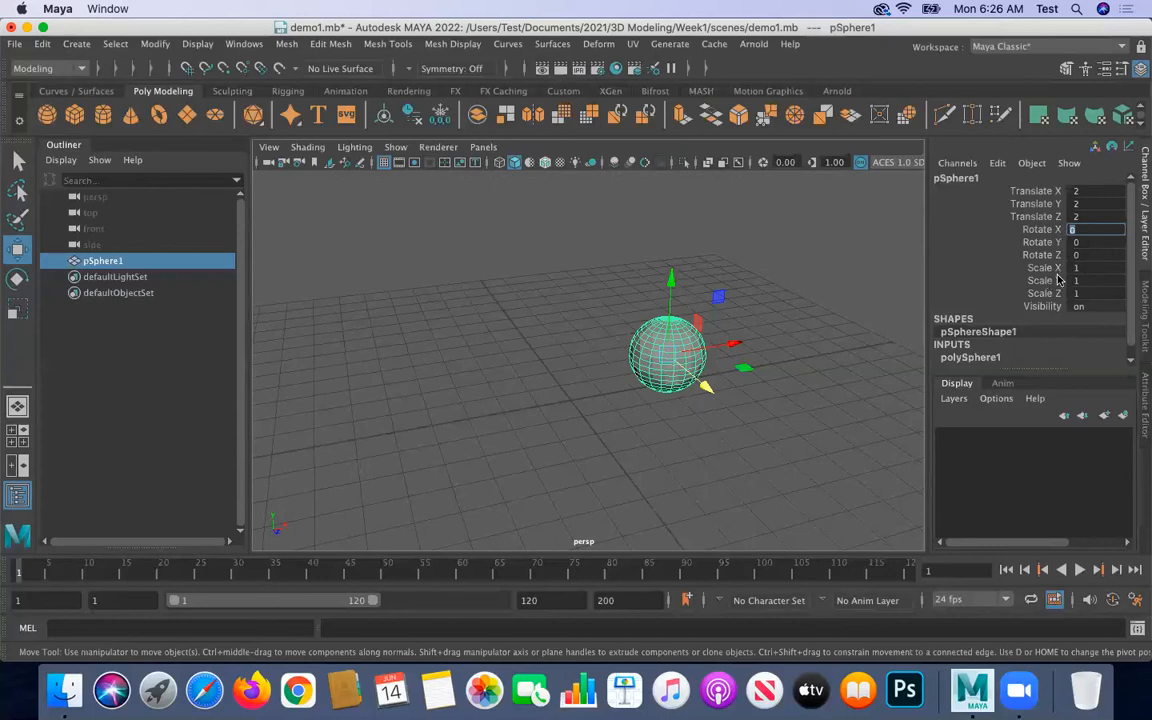
- Examine the sphere's transform, shape and polySphere history attributes in the Attribute Editor
click(1137, 397)
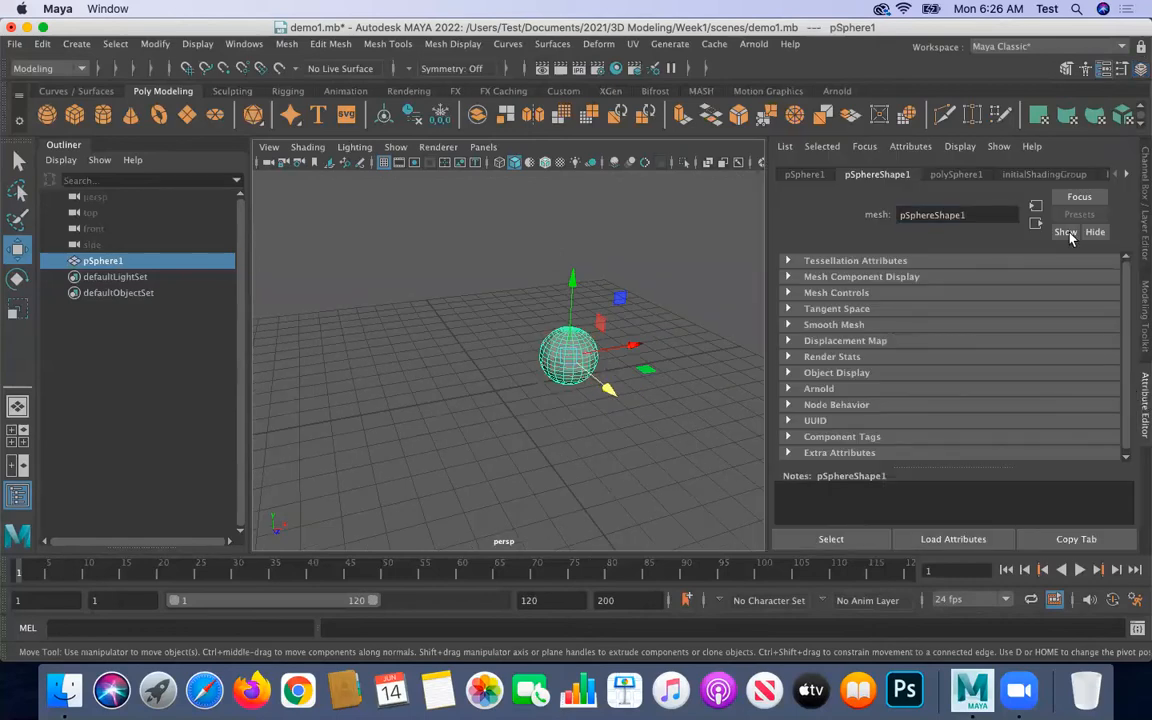
click(803, 175)
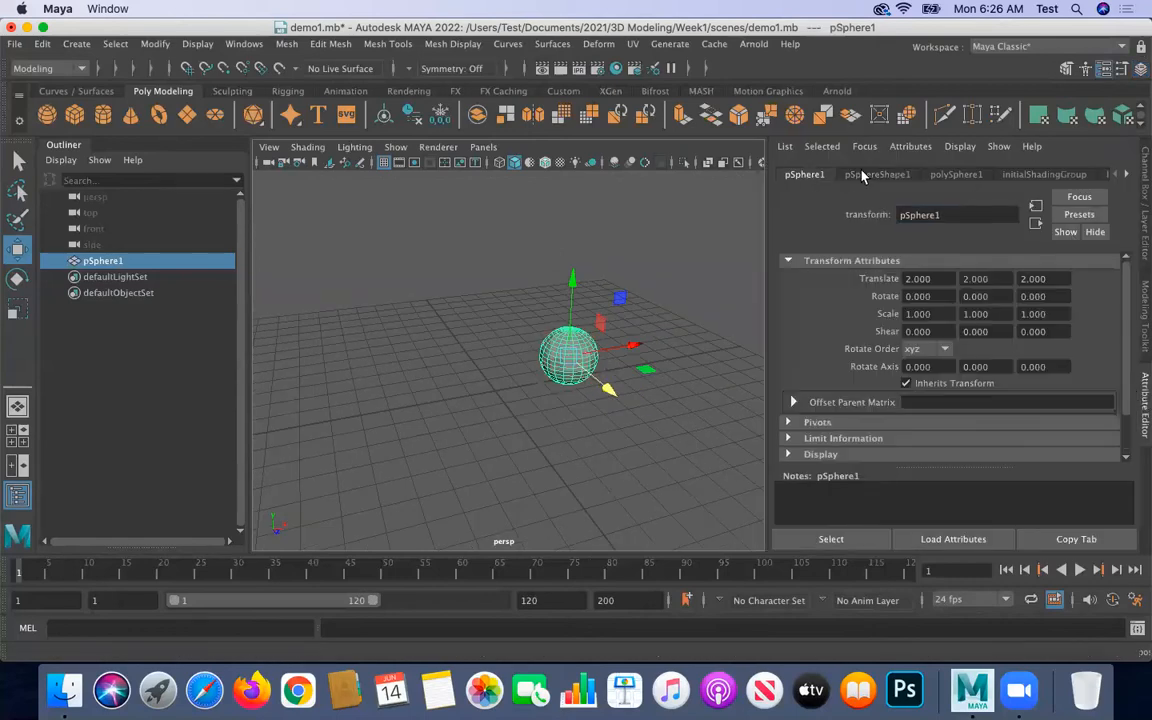
click(877, 175)
click(956, 176)
click(876, 177)
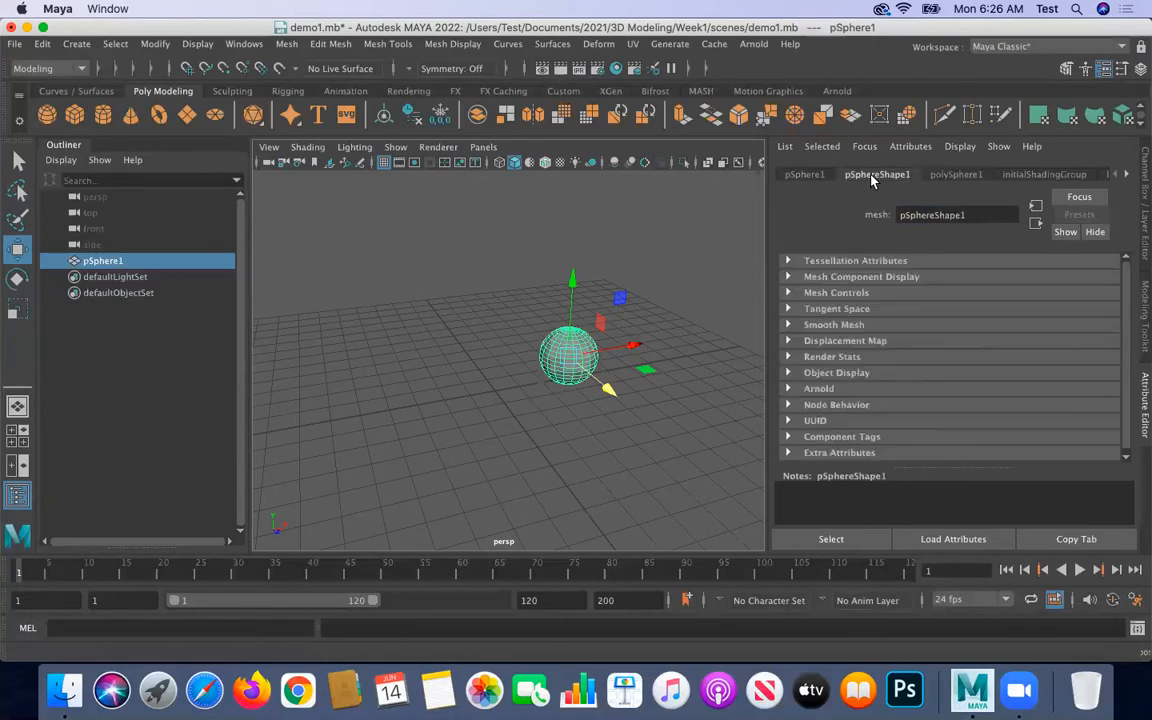
click(950, 177)
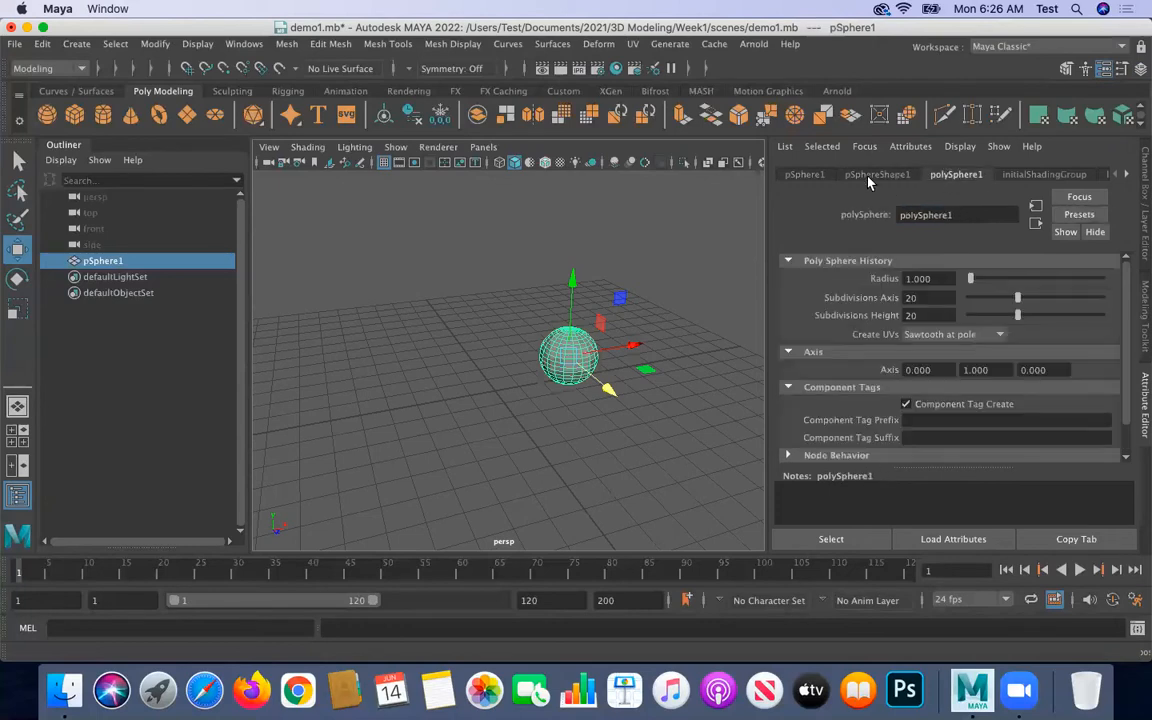
click(805, 176)
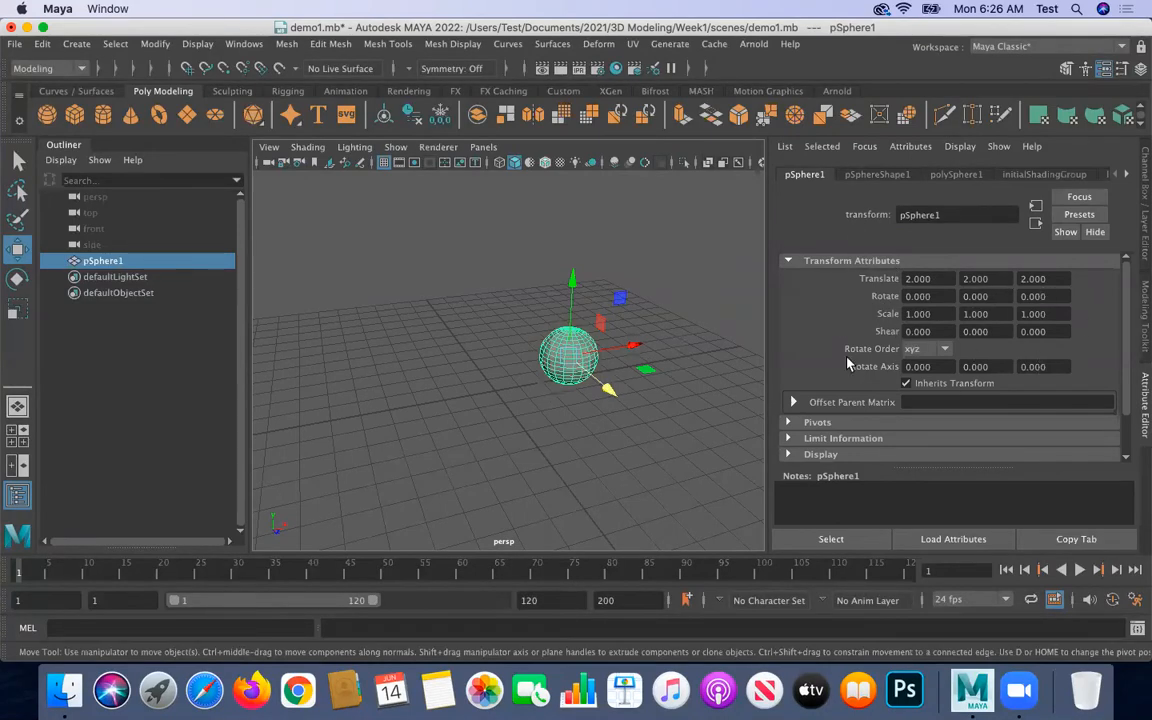
- Examine the attribute groups of pSphereShape1, the polySphere1 history and the initialShadingGroup settings
click(875, 176)
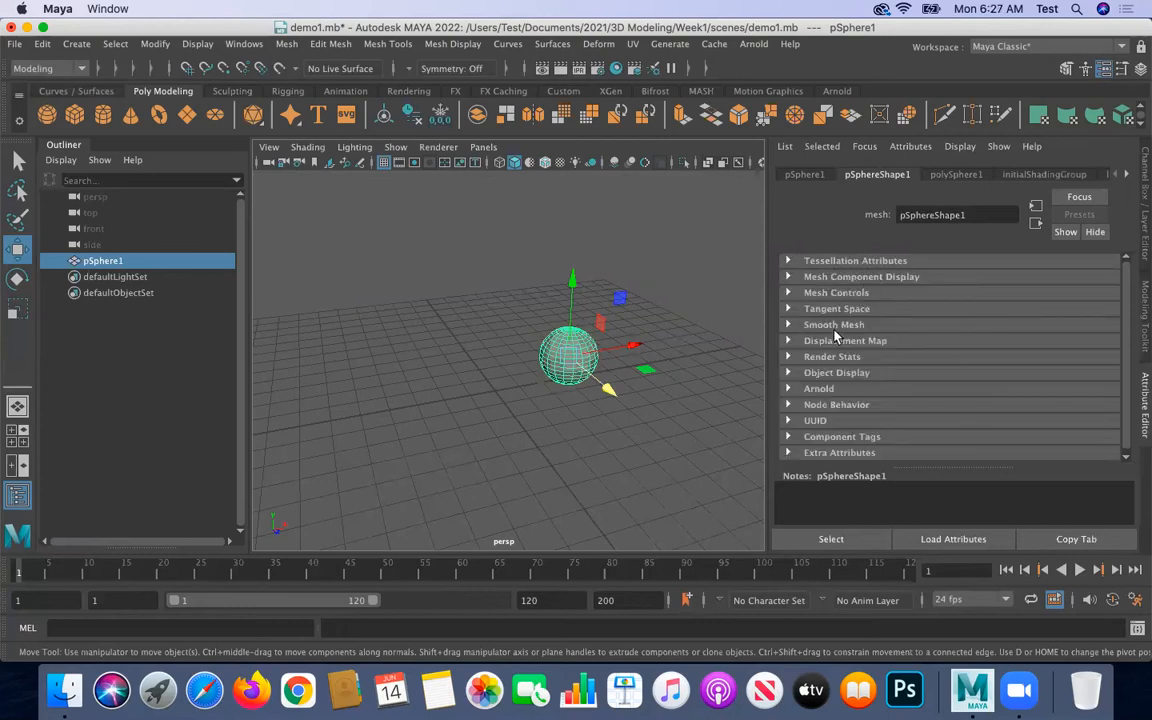
scroll(897, 393, down, 1)
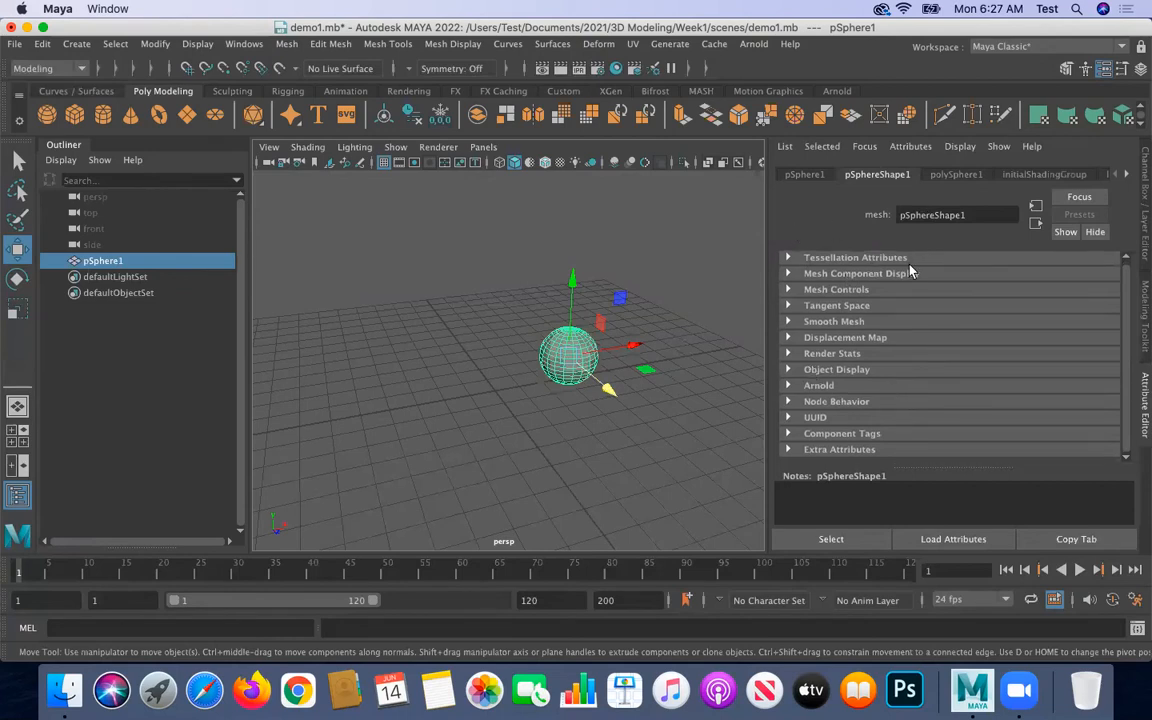
click(952, 177)
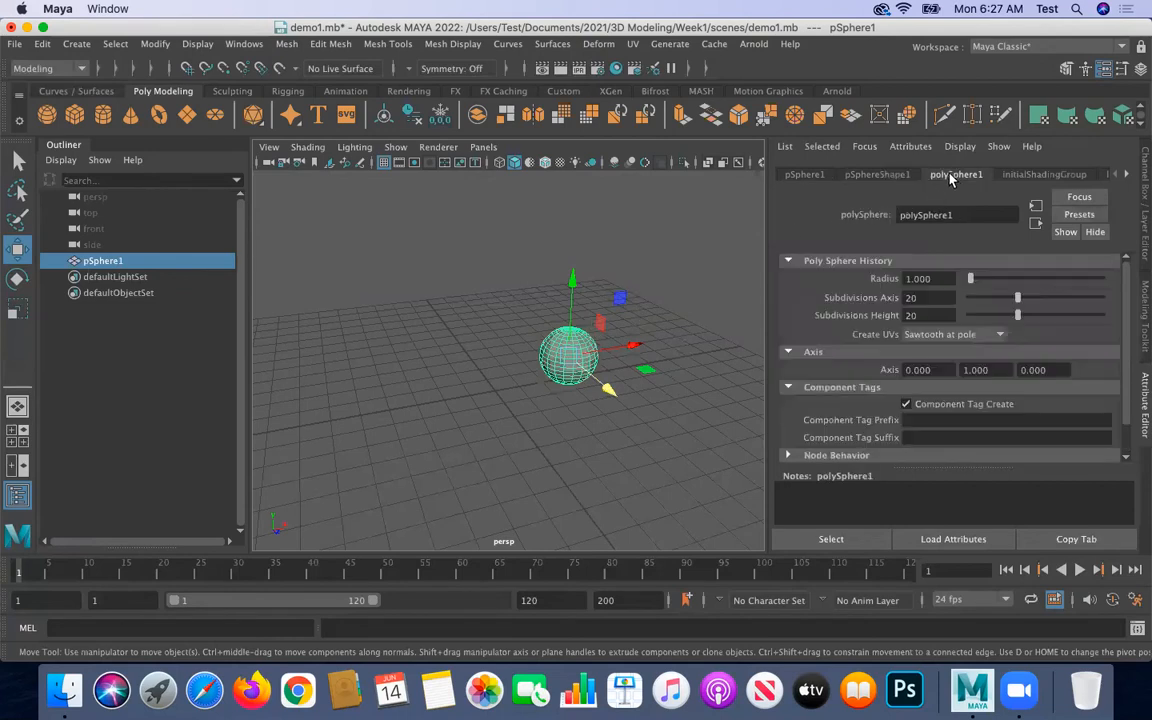
click(1030, 175)
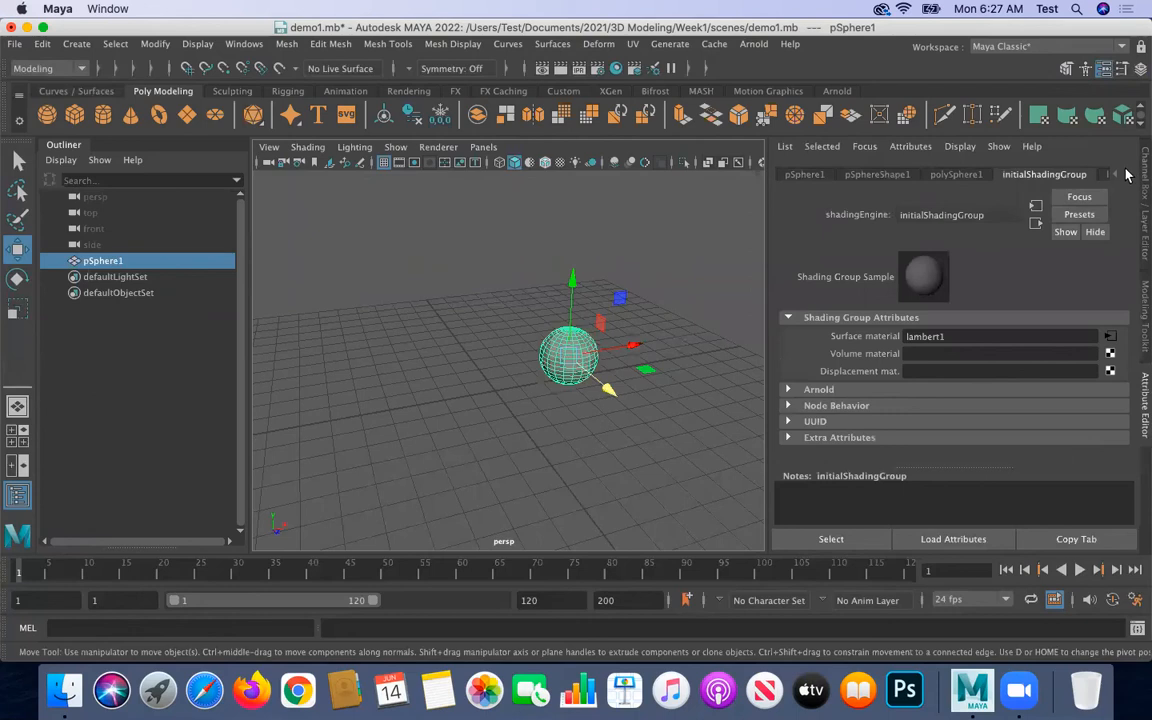
click(1119, 175)
click(1116, 176)
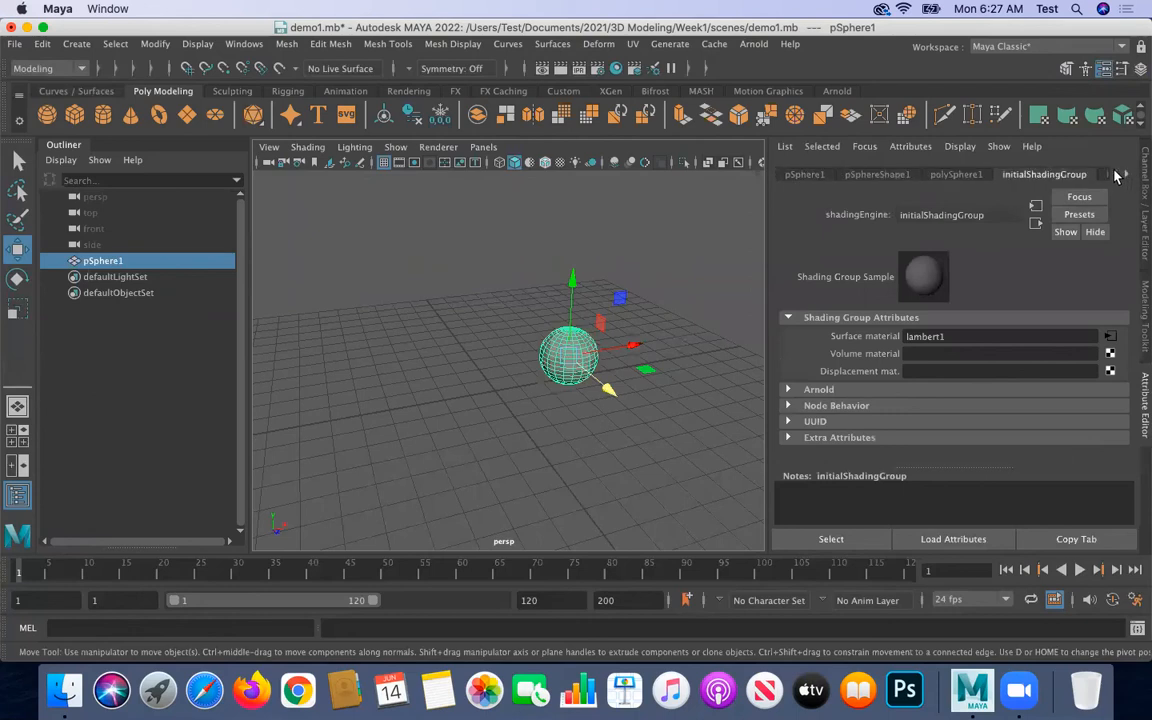
- Review the sphere's nodes through to the lambert1 material attributes, and return to the pSphere1 transform attributes
click(806, 175)
click(880, 175)
click(968, 176)
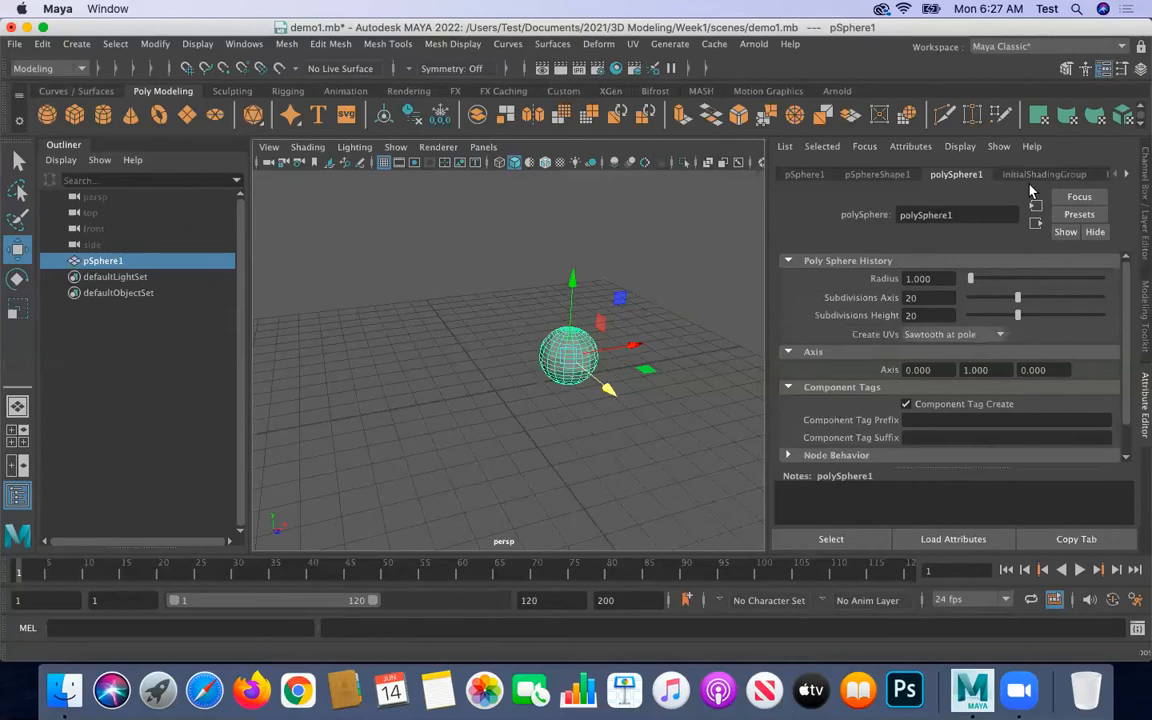
click(1121, 175)
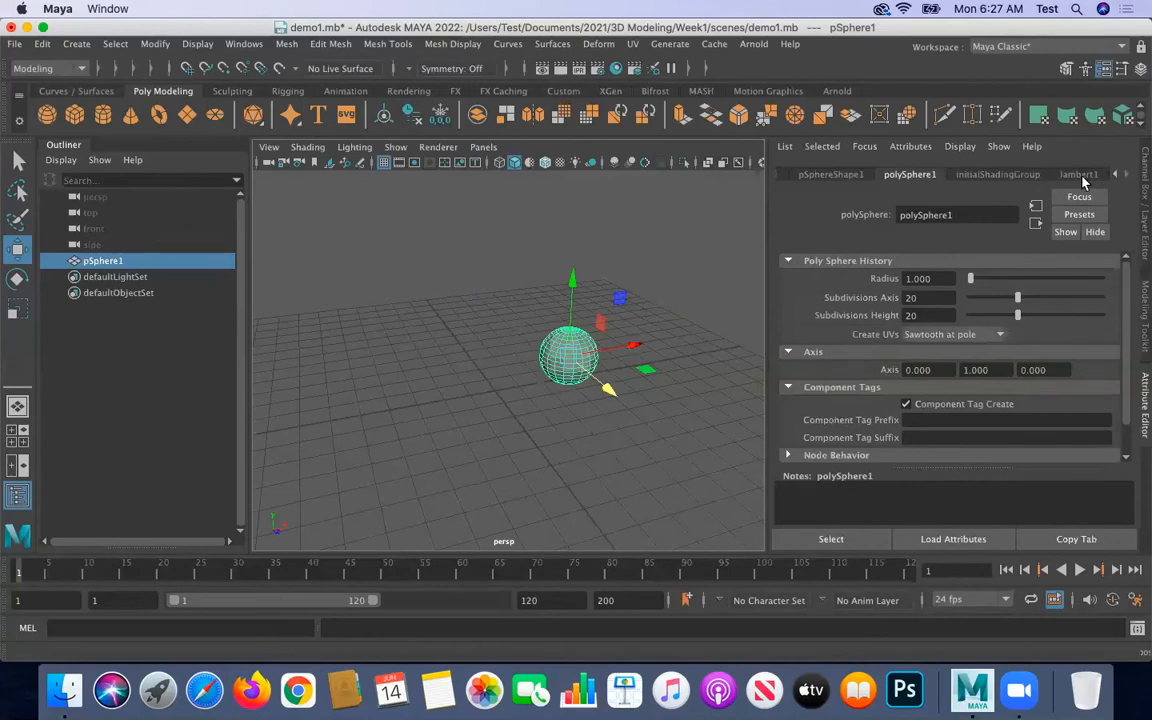
click(1081, 176)
click(783, 174)
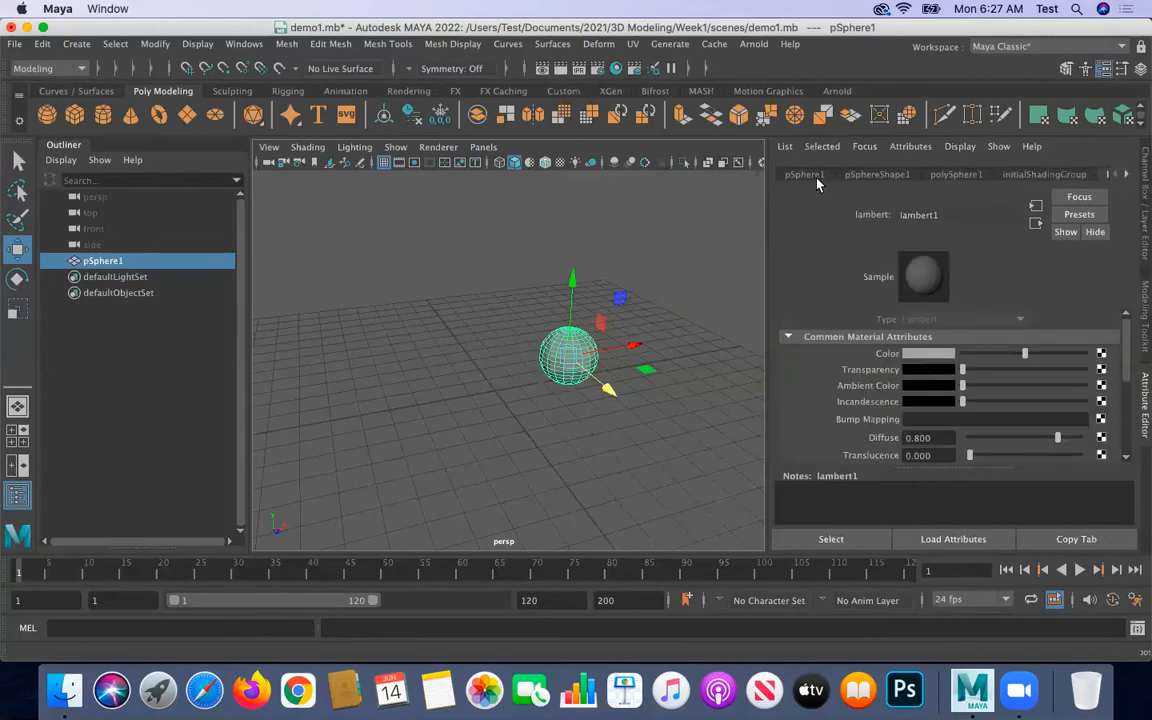
click(805, 174)
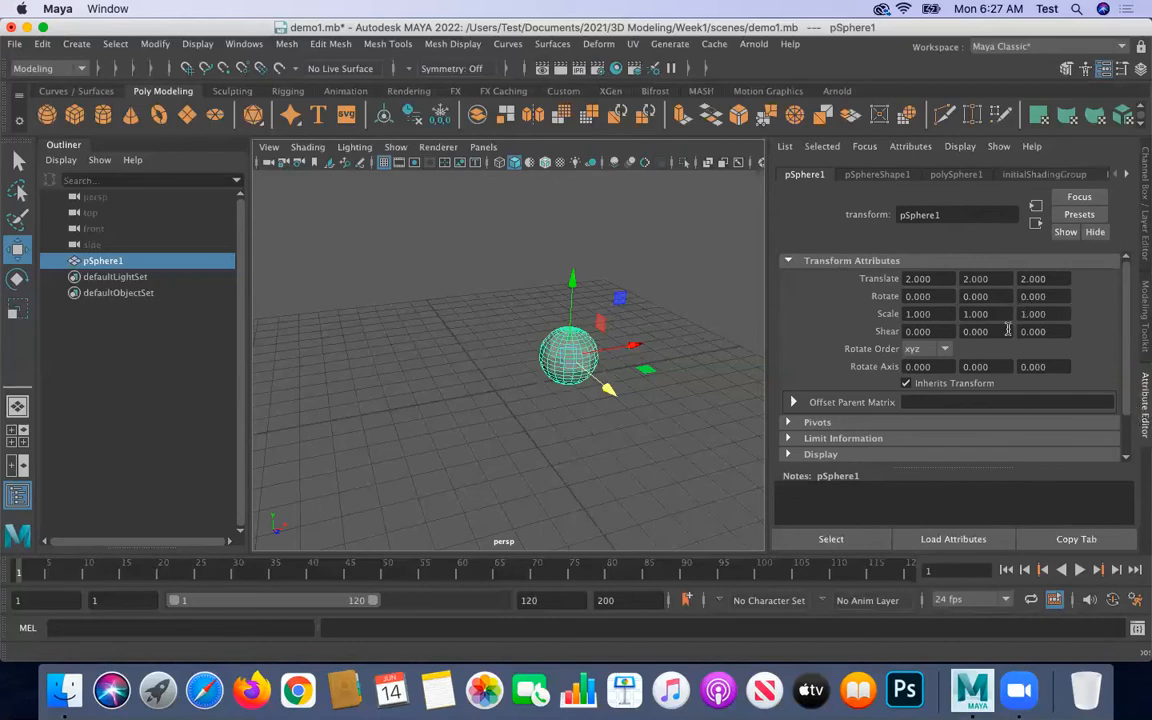
- With the Channel Box shown, rotate the sphere freehand to about X 114.2, Y -41.9 and Z -136.4 degrees
click(1143, 205)
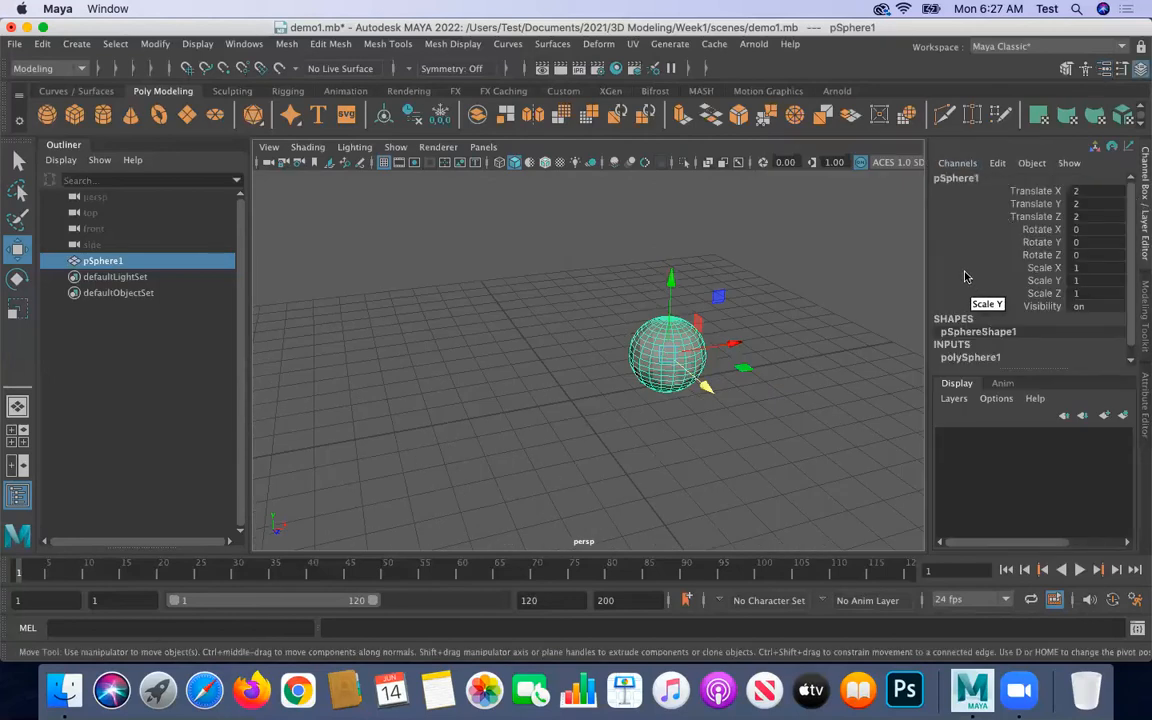
key(r)
key(e)
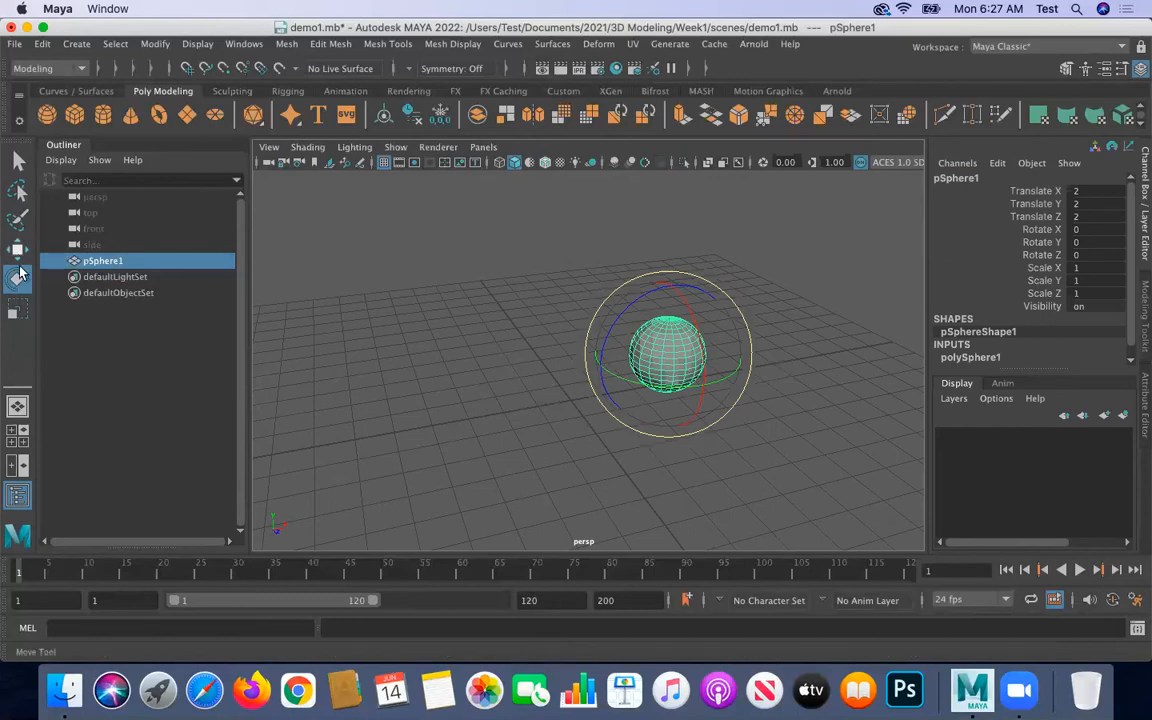
drag(603, 322, 657, 404)
drag(716, 313, 722, 363)
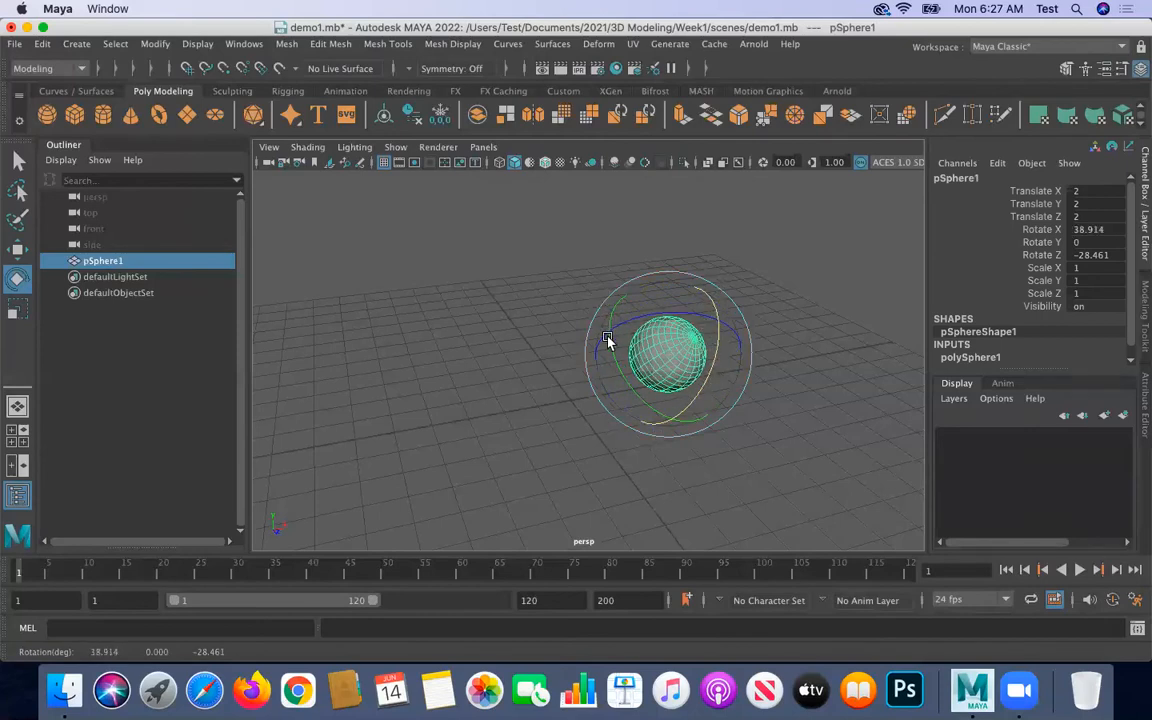
drag(618, 374, 706, 279)
alt+drag(431, 371, 610, 330)
drag(535, 298, 567, 275)
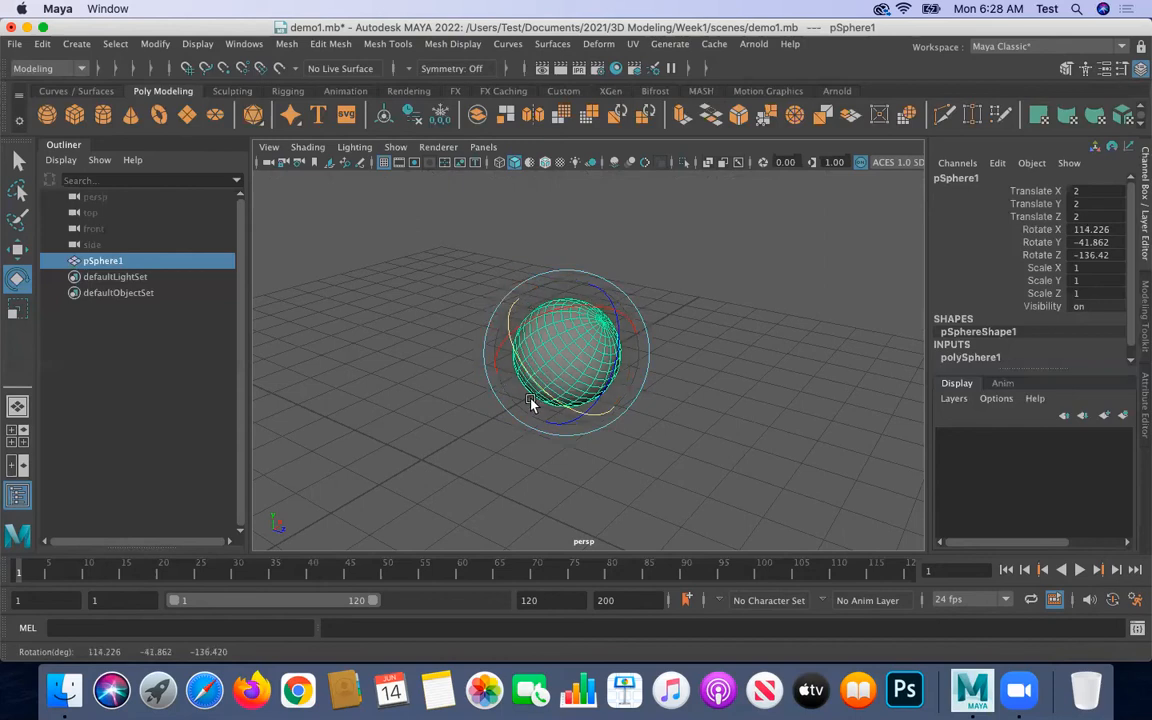
- Move the sphere freehand along its axes to about X 2.1, Y 2.5, Z 2.0, checking the placement from several angles
key(w)
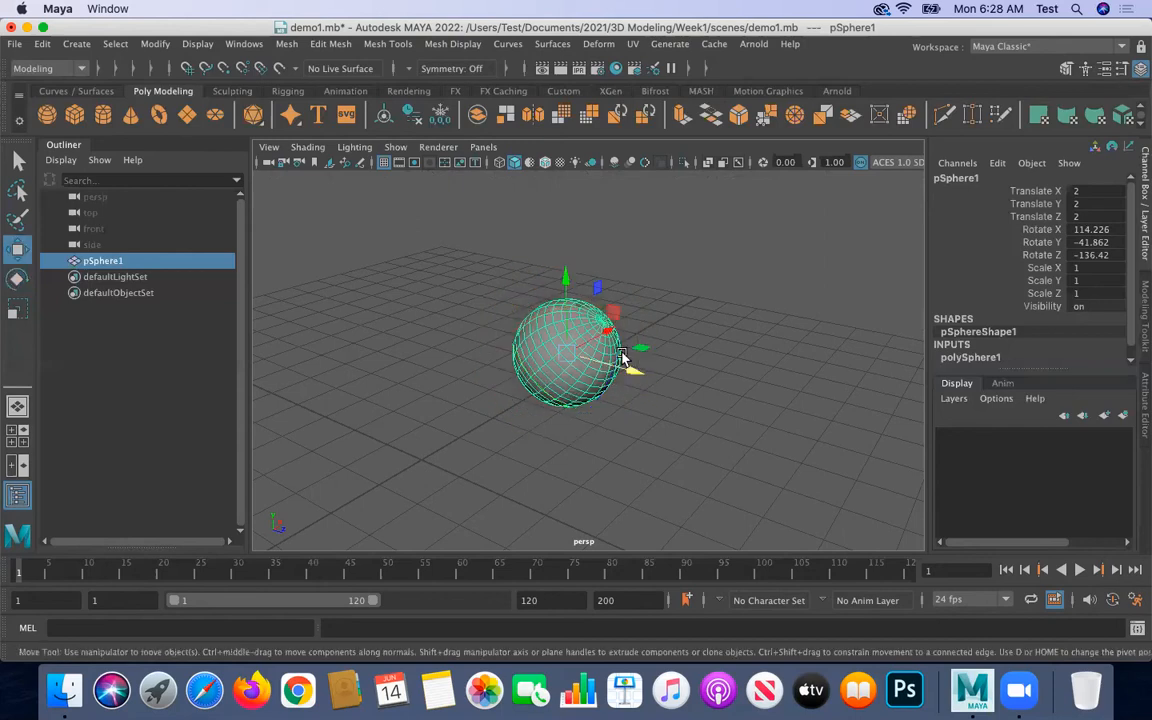
drag(466, 311, 463, 310)
click(542, 354)
drag(553, 353, 594, 466)
alt+drag(412, 448, 607, 448)
drag(628, 535, 649, 350)
alt+drag(727, 409, 496, 435)
drag(614, 405, 566, 395)
drag(558, 320, 653, 300)
alt+drag(656, 400, 610, 260)
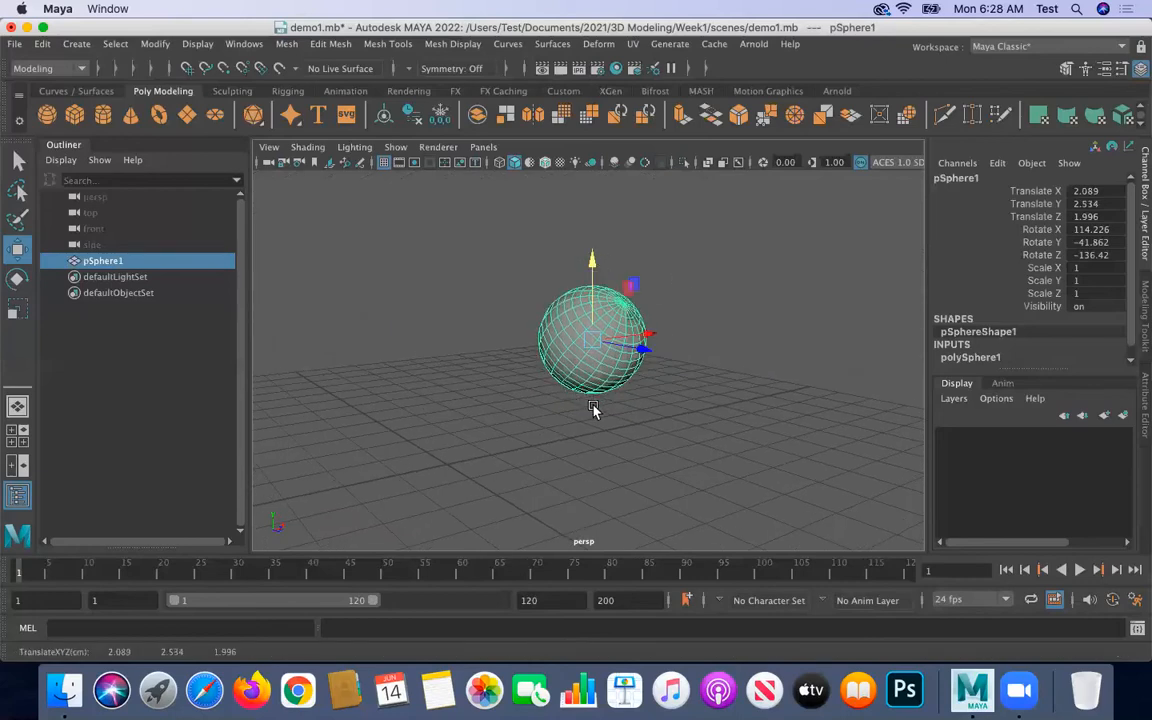
- Scale the sphere freehand along its axes and planes to about X 2.0, Y 1.7 and Z 1.3
key(r)
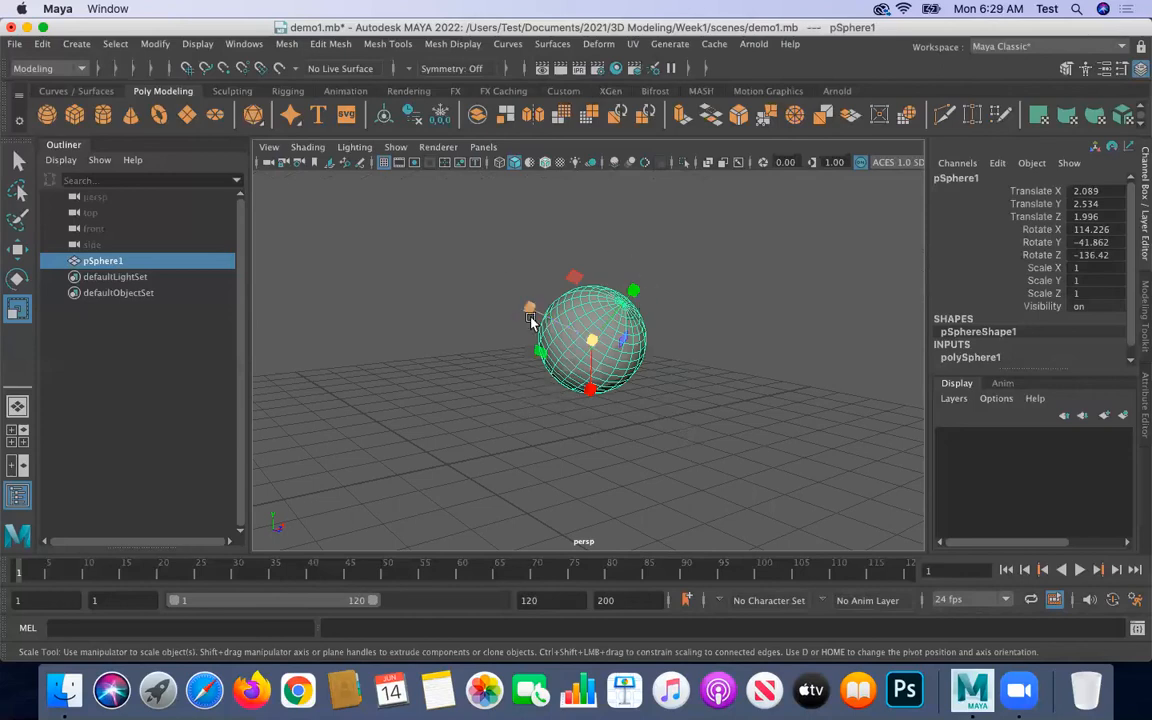
drag(640, 280, 670, 368)
key(ctrl+z)
drag(553, 280, 583, 283)
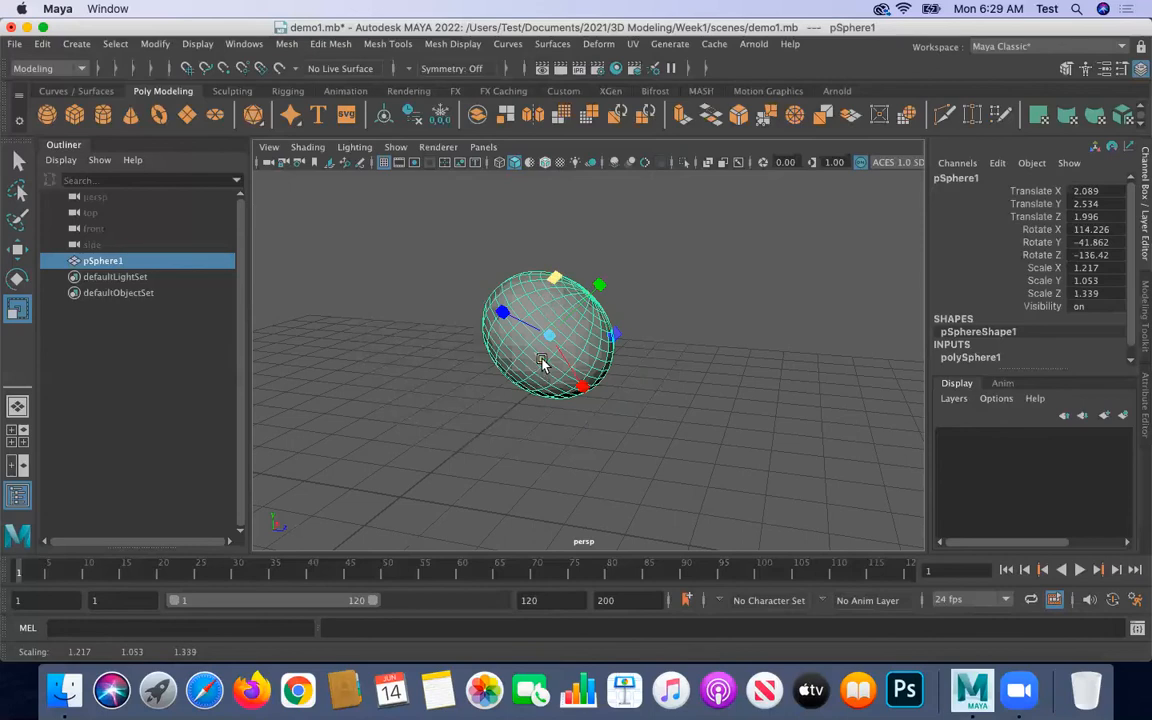
drag(613, 340, 634, 356)
- Undo all the scale changes made to the sphere
key(super+z)
key(super+z)
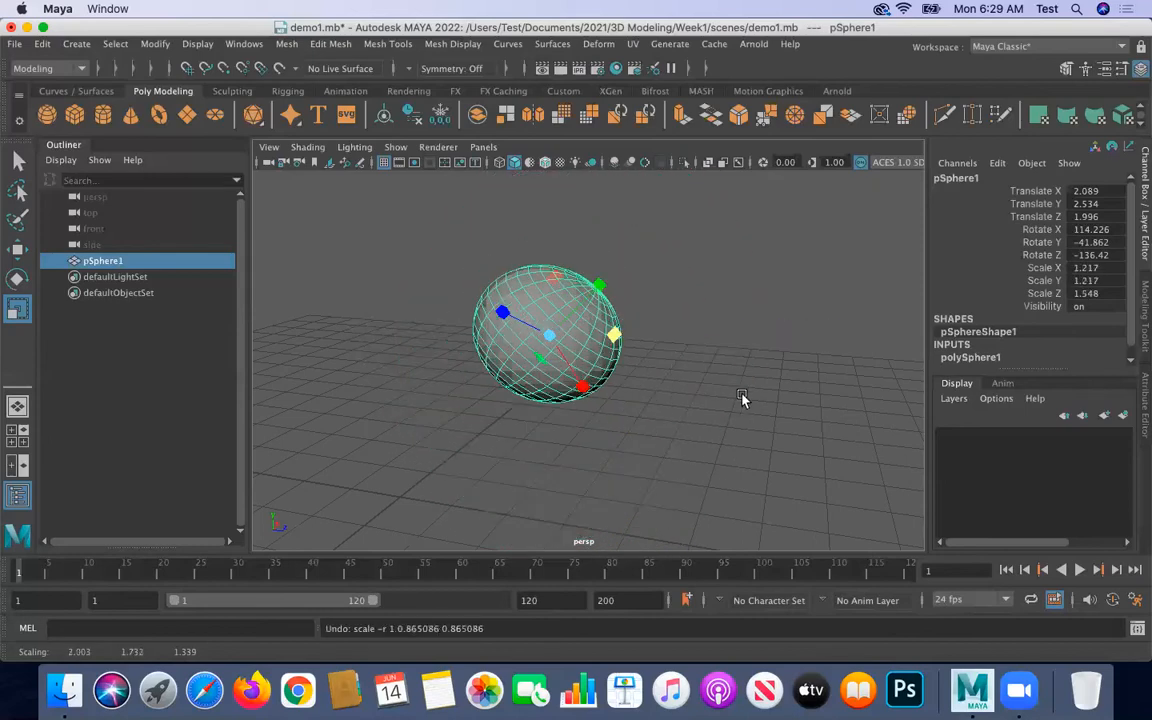
key(super+z)
key(super+z)
key(super+z)
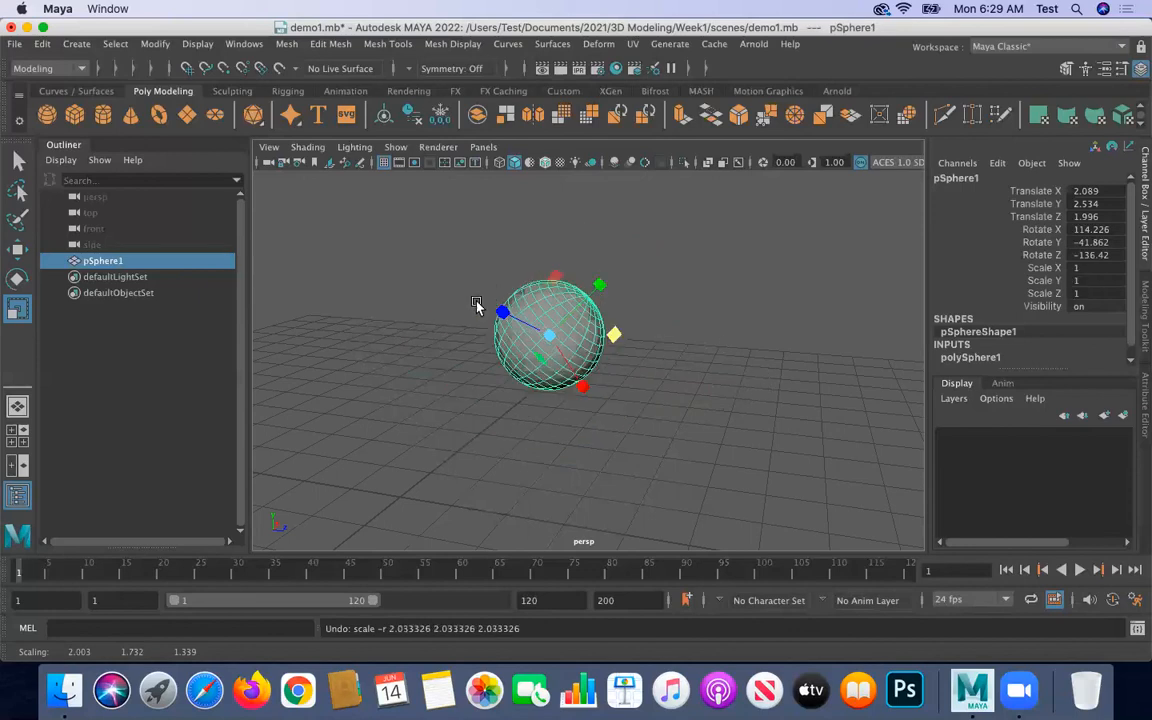
- Cycle through the Rotate, Scale and Move tools, and move the sphere freehand to about Y 2.7 and Z 2.6
key(e)
key(r)
key(w)
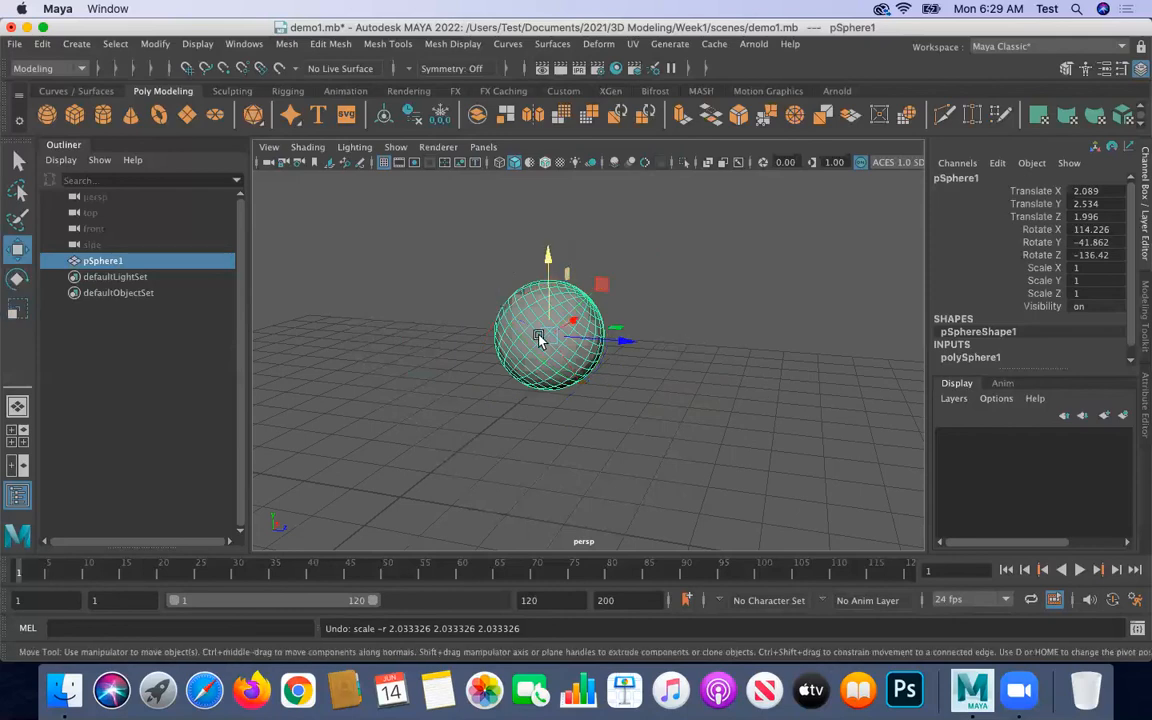
alt+drag(689, 362, 706, 298)
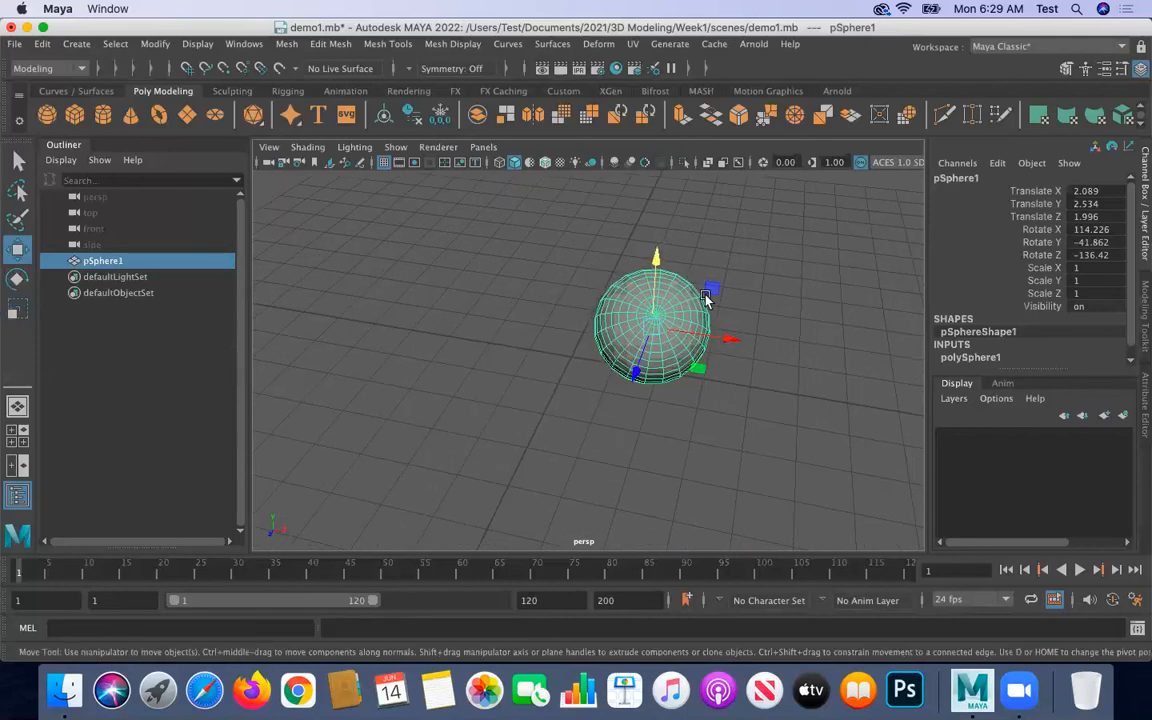
alt+drag(666, 393, 582, 318)
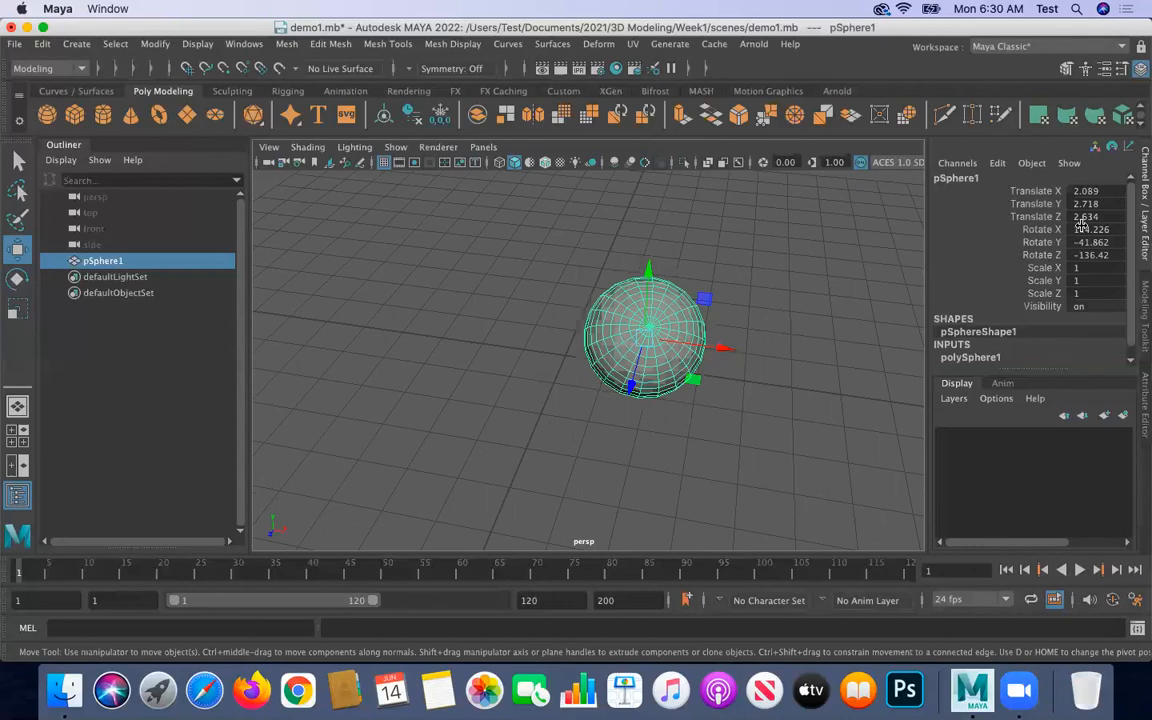
- Switch the sphere's Visibility attribute off and back on with the value 1, and repeat the toggle once
double_click(1075, 308)
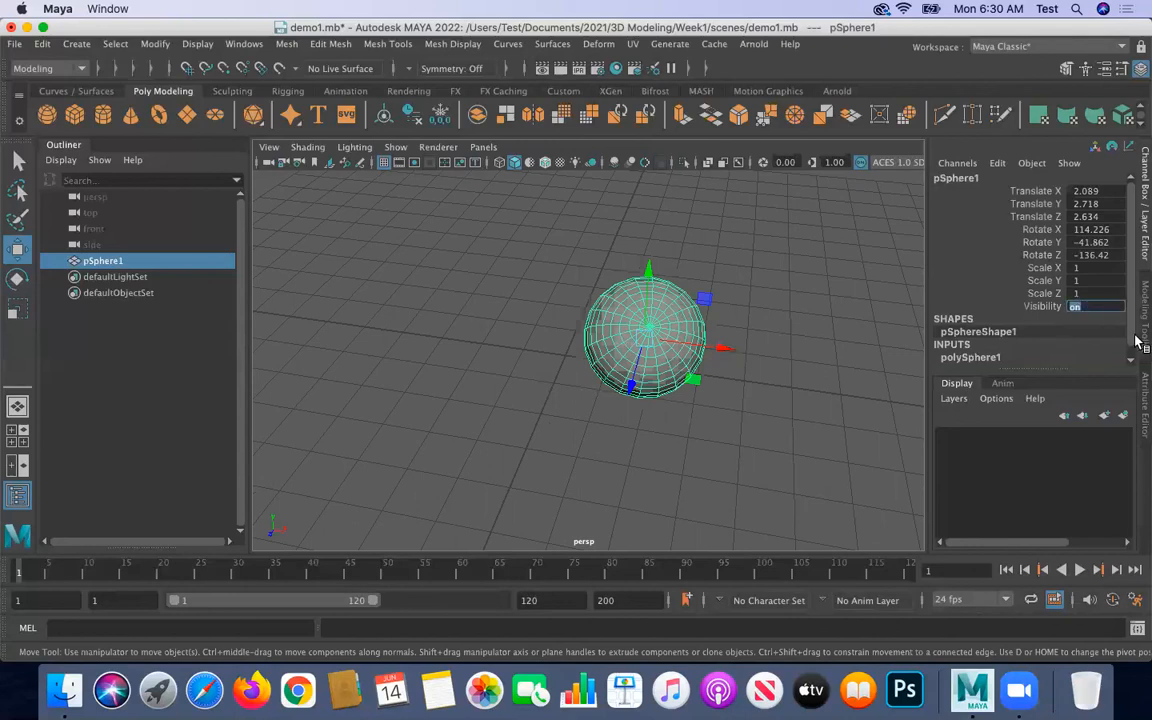
key(Return)
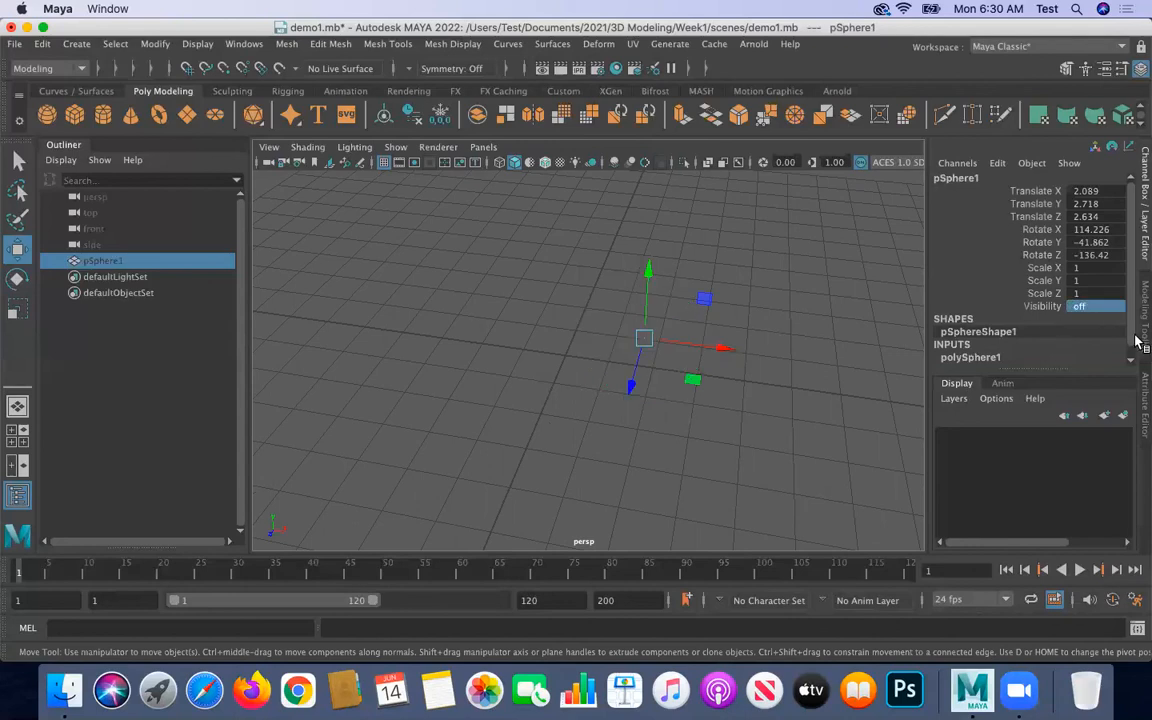
double_click(1077, 305)
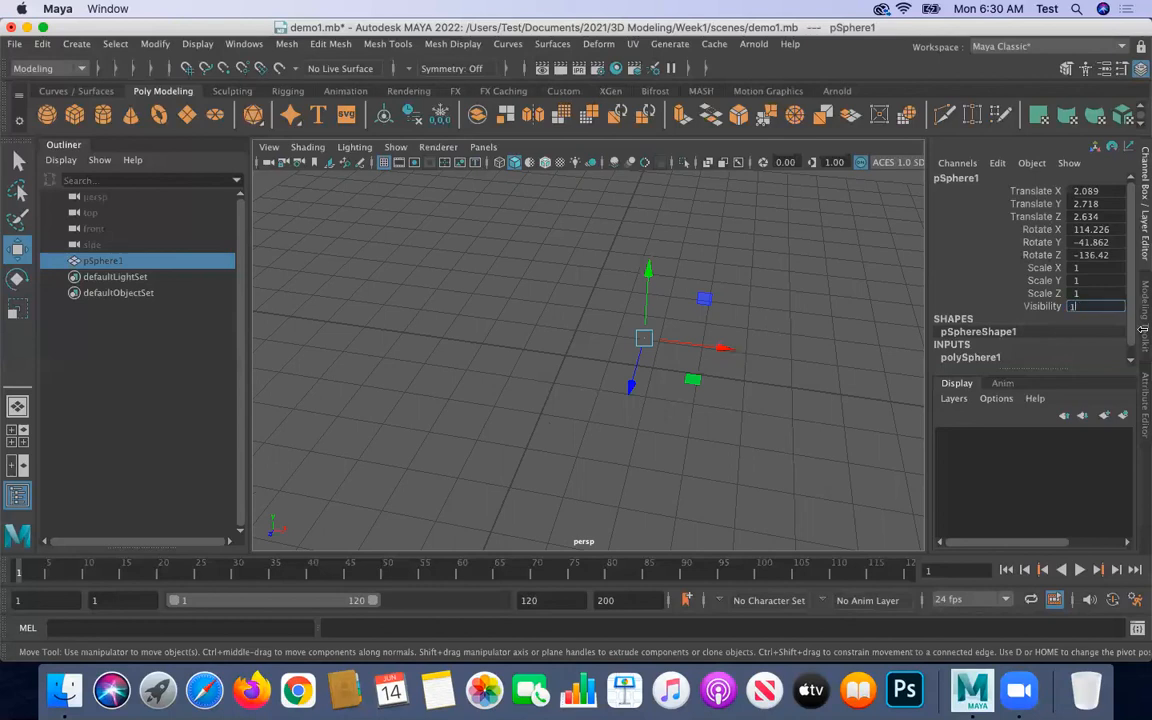
key(Return)
double_click(1080, 306)
text(off)
key(Return)
double_click(1089, 307)
text(1)
key(Return)
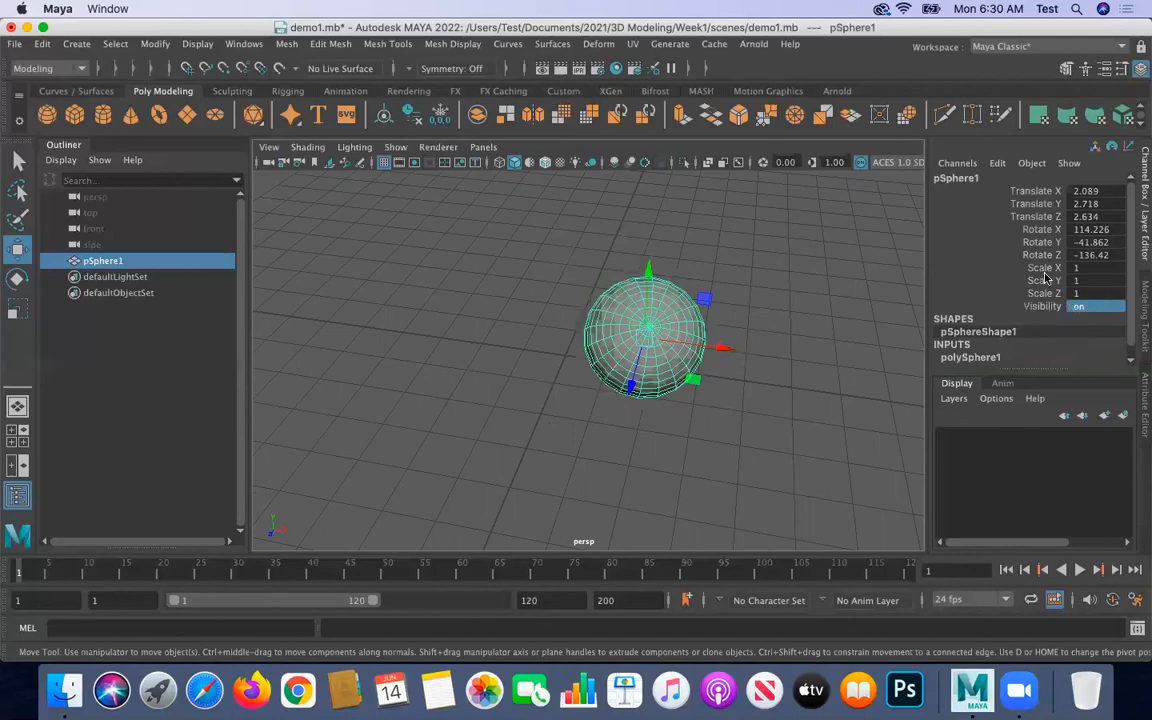
- Set the sphere's Rotate Z to -90 degrees
double_click(1108, 255)
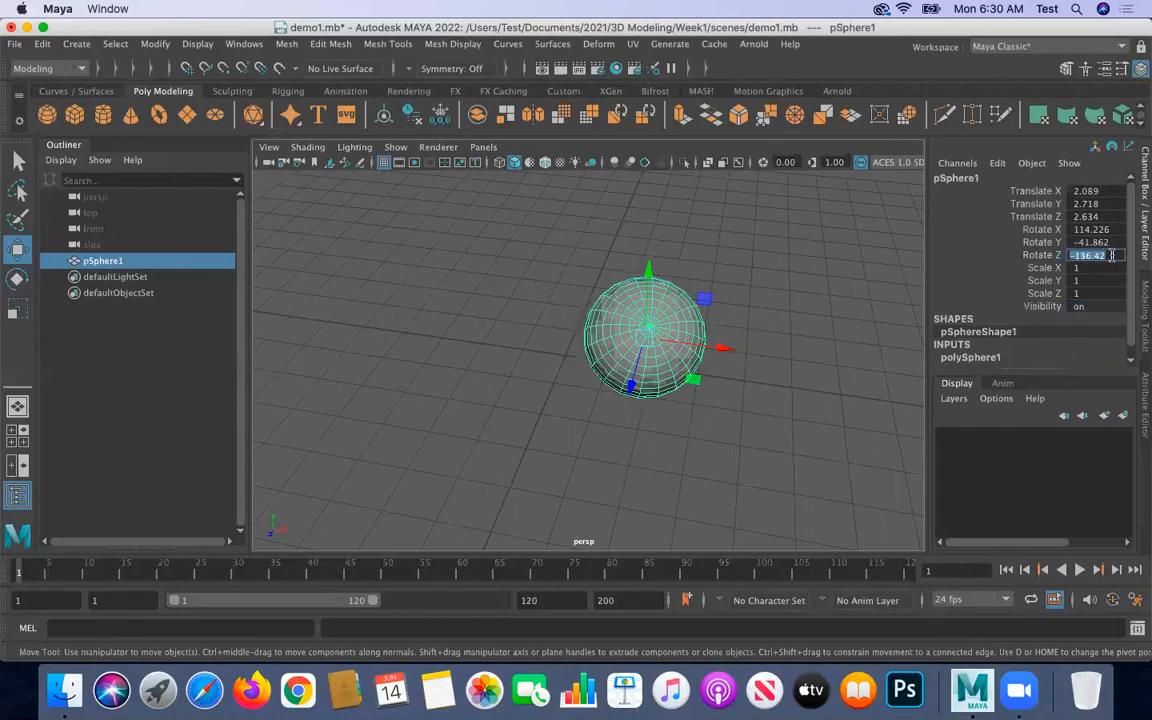
text(-90)
key(Return)
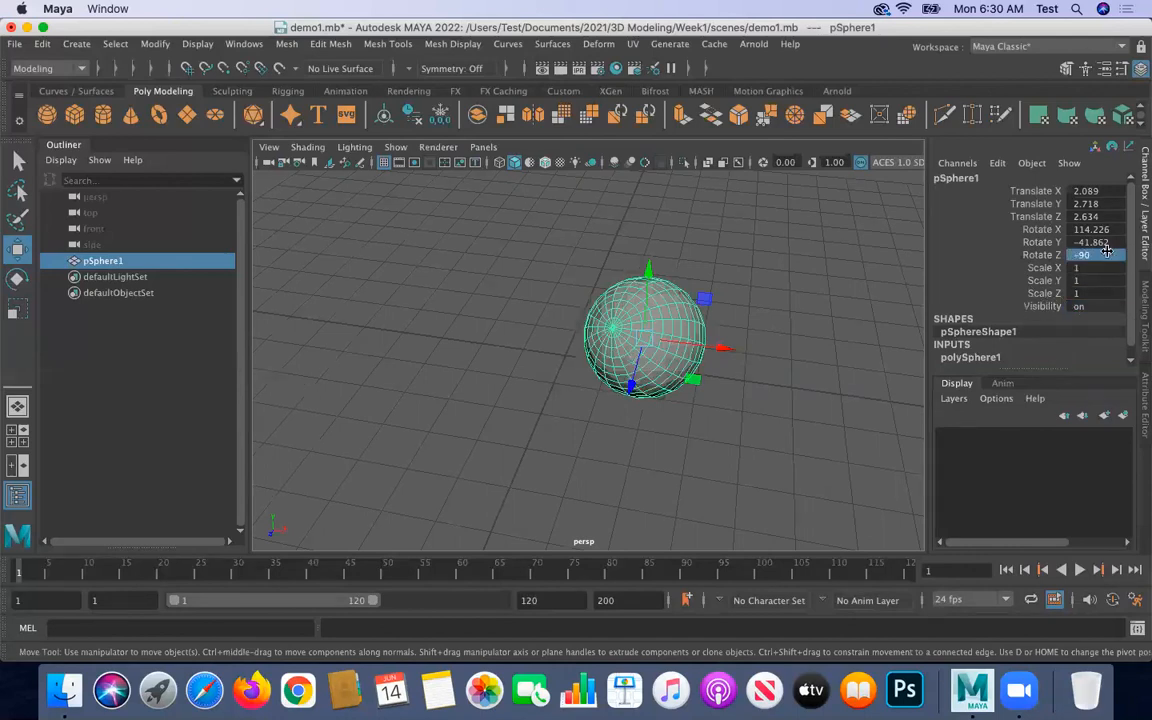
- Reset the sphere's rotation by setting Rotate Z, Rotate Y and Rotate X to 0
click(1099, 256)
text(0)
click(1097, 242)
text(0)
click(1089, 230)
text(0)
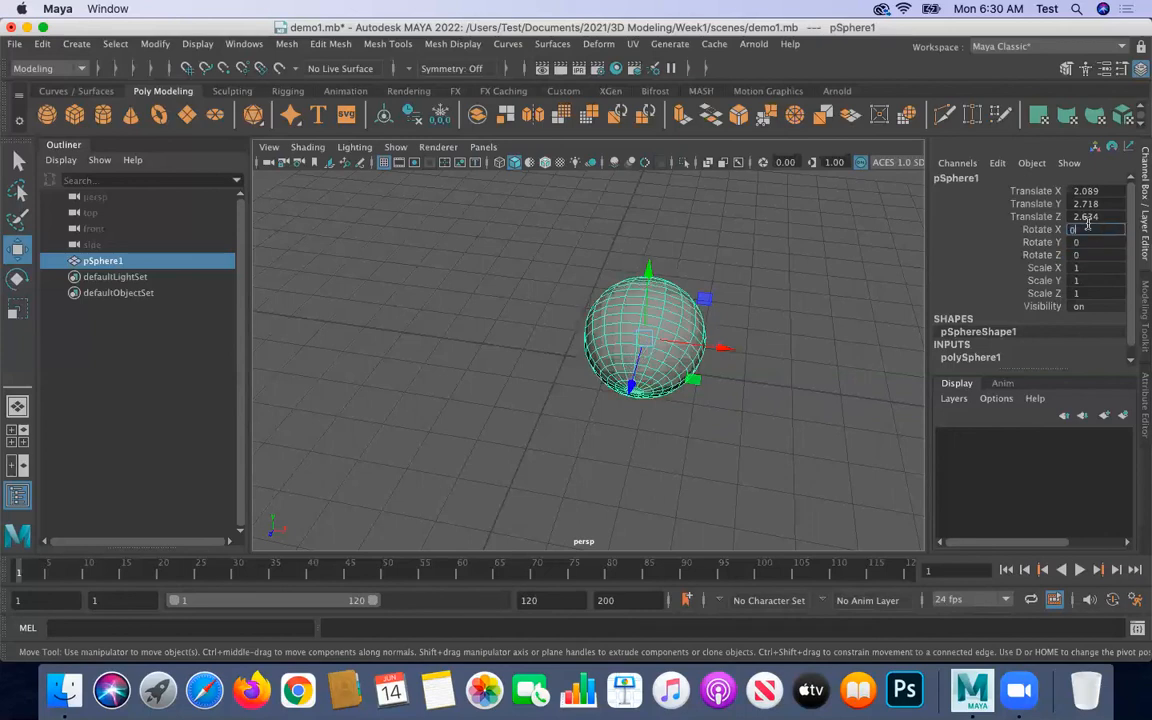
- Return the sphere to the grid origin by setting Translate Z, Translate Y and Translate X to 0
click(1087, 217)
text(0)
click(1087, 204)
text(0)
click(1087, 191)
text(0)
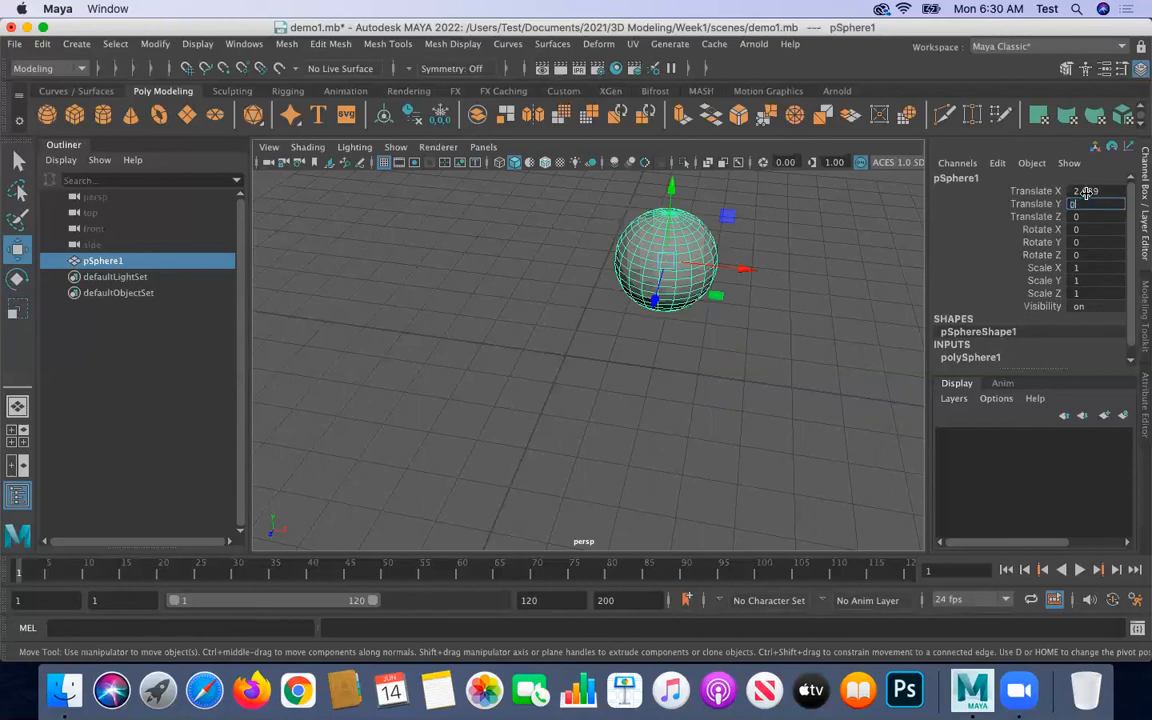
key(Return)
alt+drag(426, 392, 576, 337)
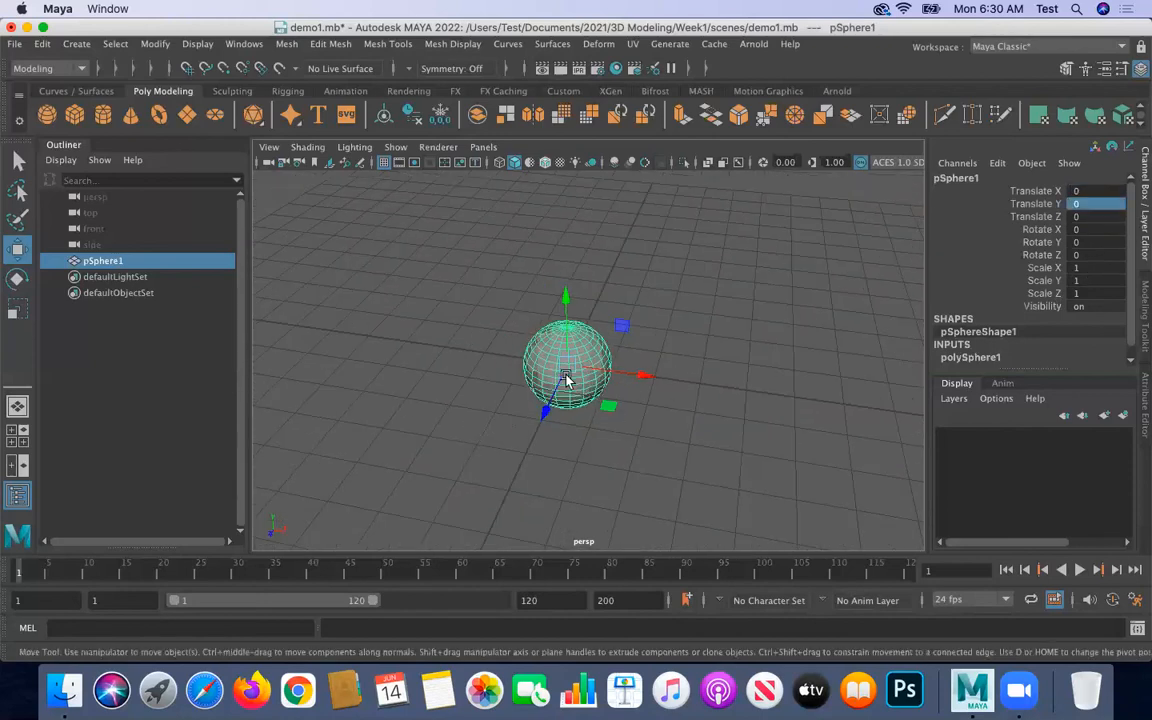